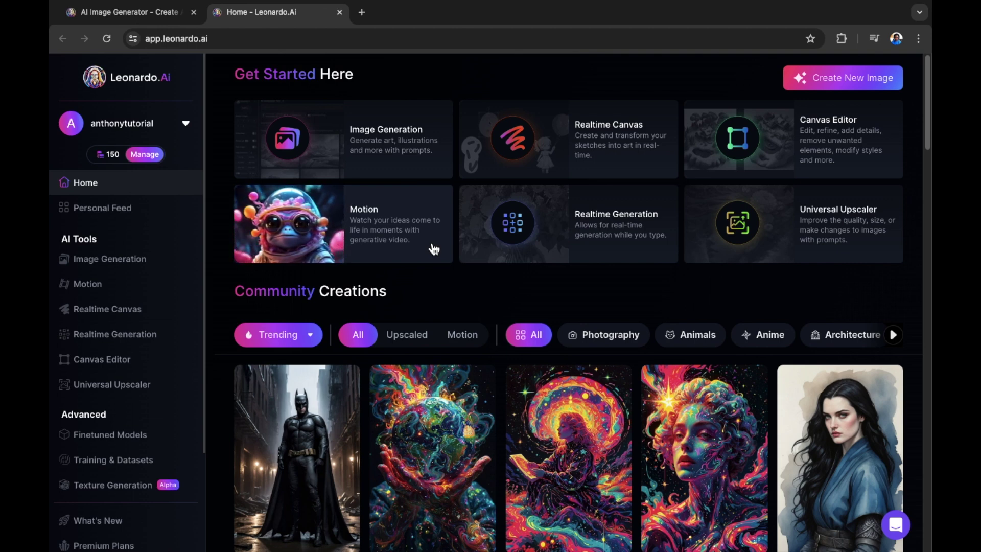
Browse the trending Community Creations gallery on the home page and return to its start
{"action": "scroll", "coordinate": [476, 290], "scroll_direction": "down", "scroll_amount": 4}
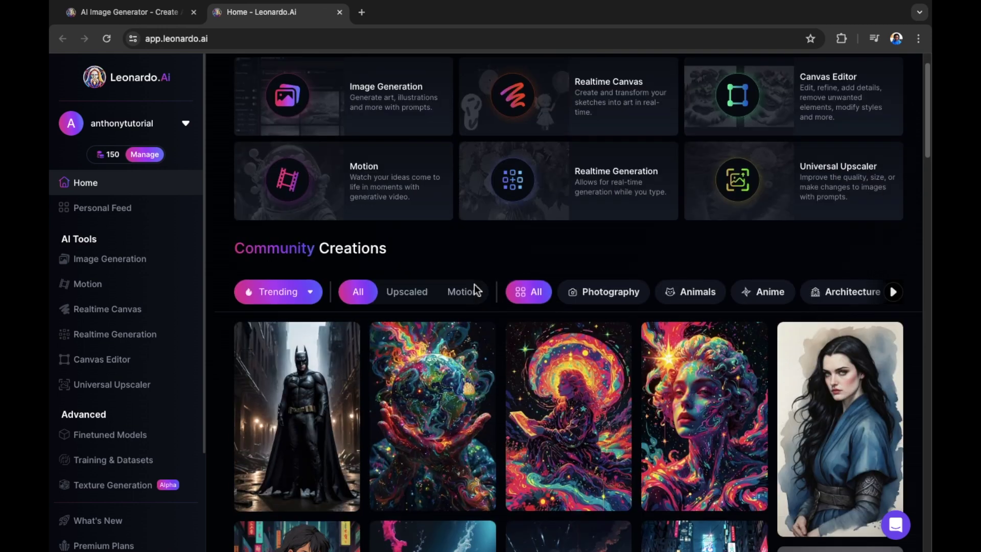
{"action": "scroll", "coordinate": [478, 291], "scroll_direction": "down", "scroll_amount": 1}
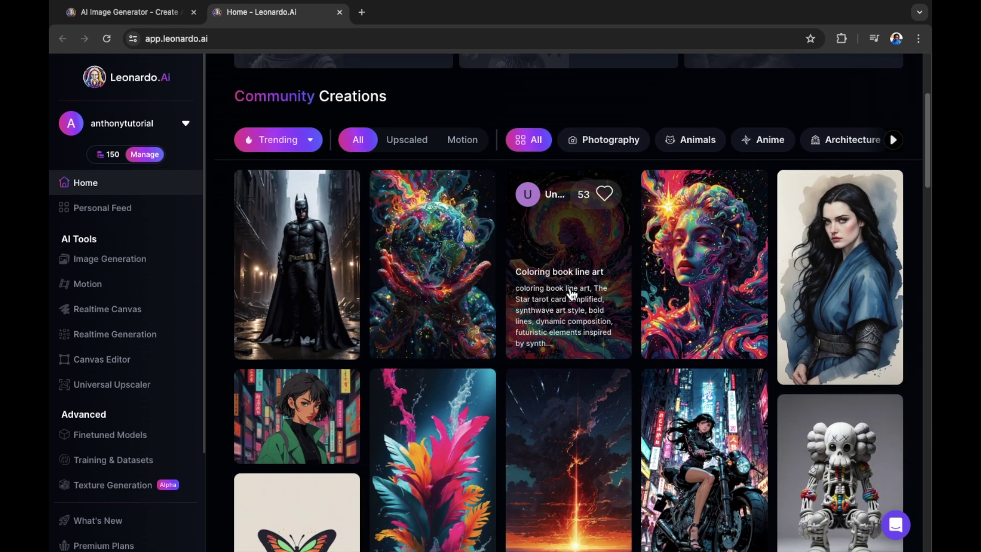
{"action": "scroll", "coordinate": [571, 294], "scroll_direction": "down", "scroll_amount": 5}
{"action": "scroll", "coordinate": [571, 294], "scroll_direction": "down", "scroll_amount": 1}
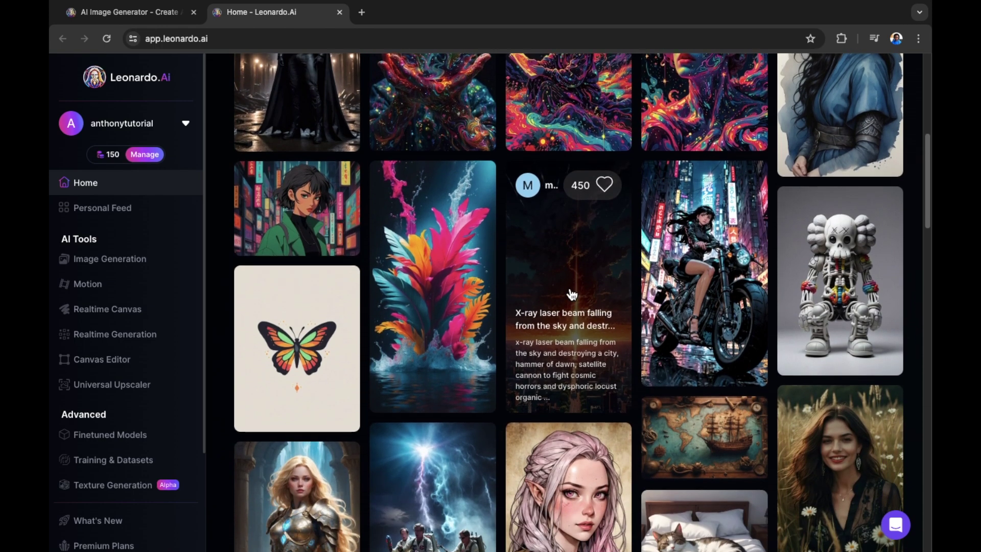
{"action": "scroll", "coordinate": [571, 294], "scroll_direction": "down", "scroll_amount": 1}
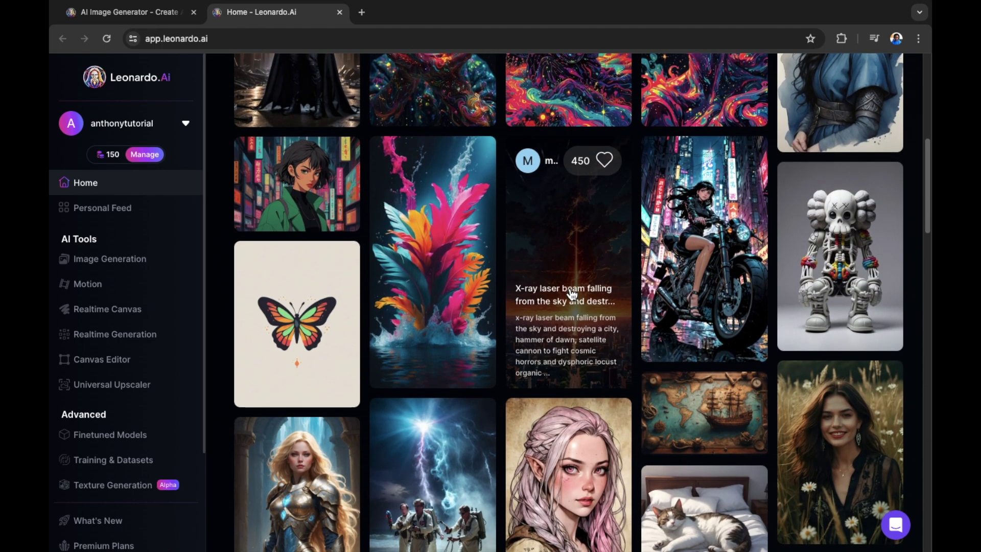
{"action": "scroll", "coordinate": [571, 295], "scroll_direction": "up", "scroll_amount": 5}
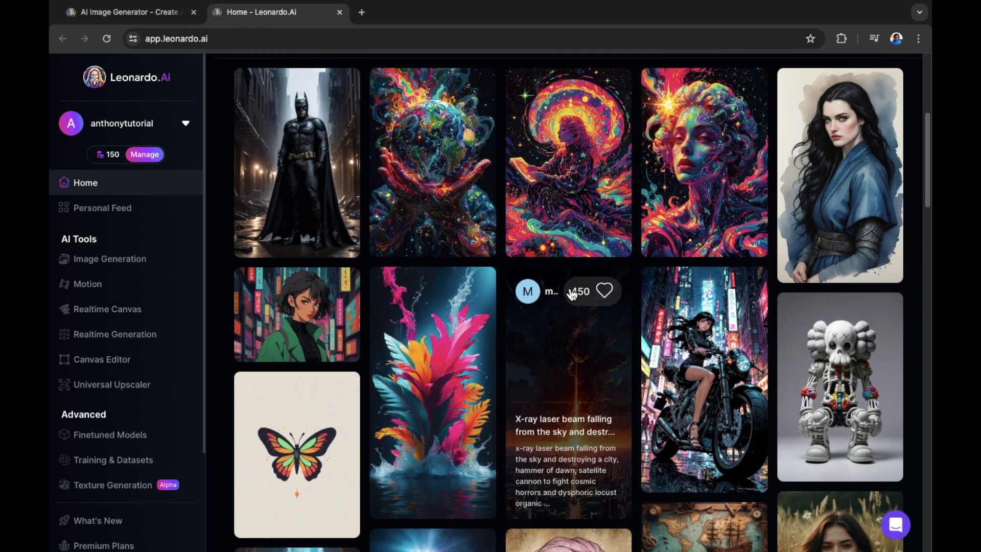
{"action": "scroll", "coordinate": [571, 295], "scroll_direction": "up", "scroll_amount": 4}
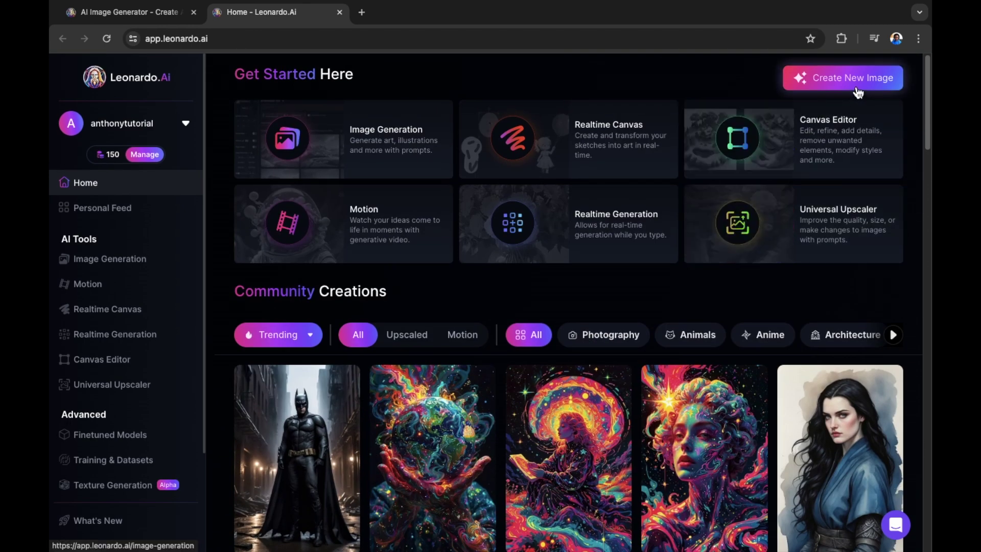
Start creating a new image and go through both Image Generation welcome pages
{"action": "left_click", "coordinate": [858, 93]}
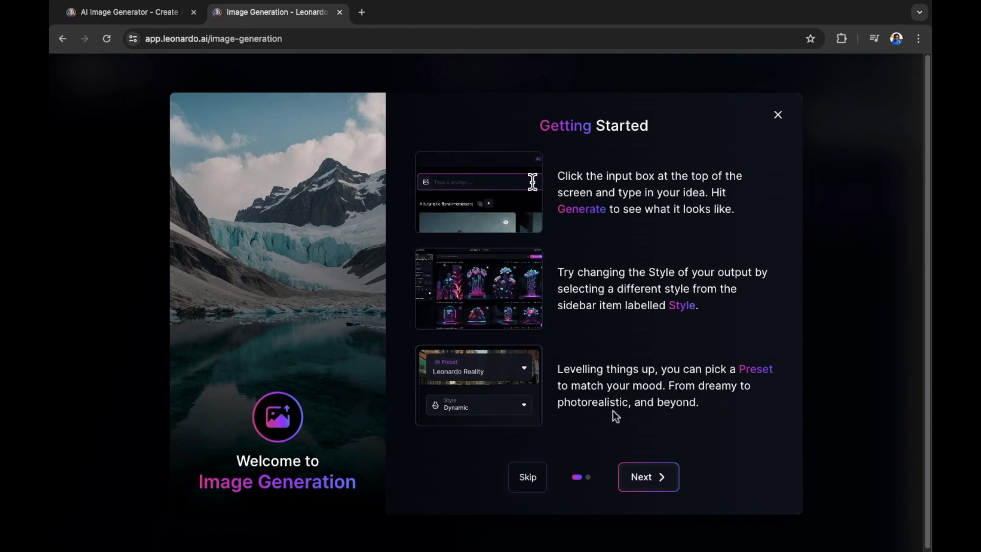
{"action": "left_click", "coordinate": [659, 477]}
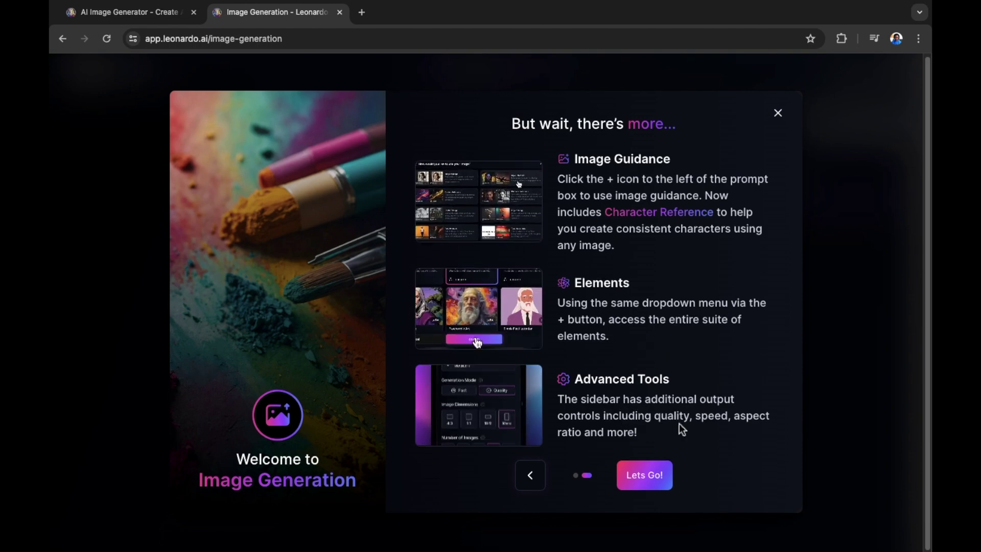
{"action": "left_click", "coordinate": [652, 478]}
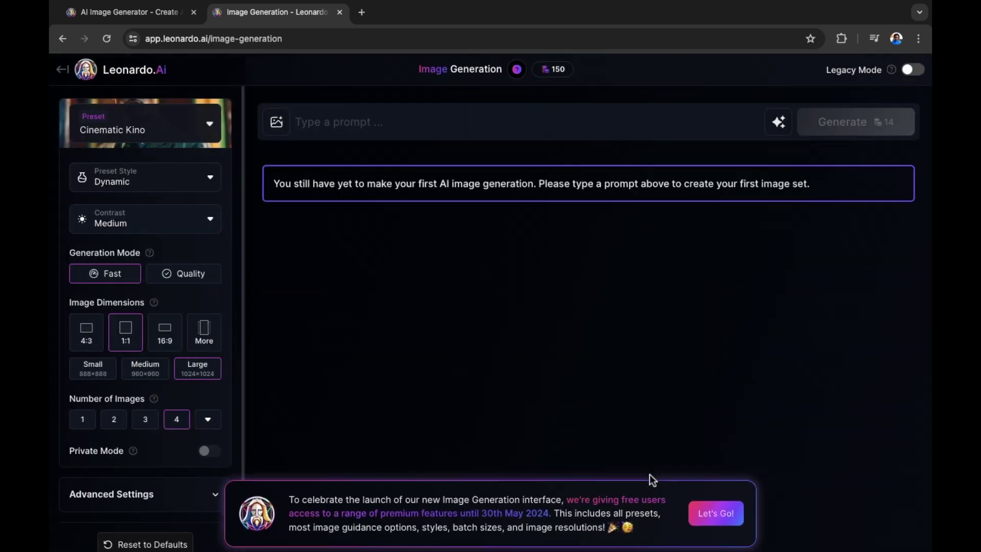
Set the preset style of the Cinematic Kino preset to Cinematic
{"action": "left_click", "coordinate": [166, 193]}
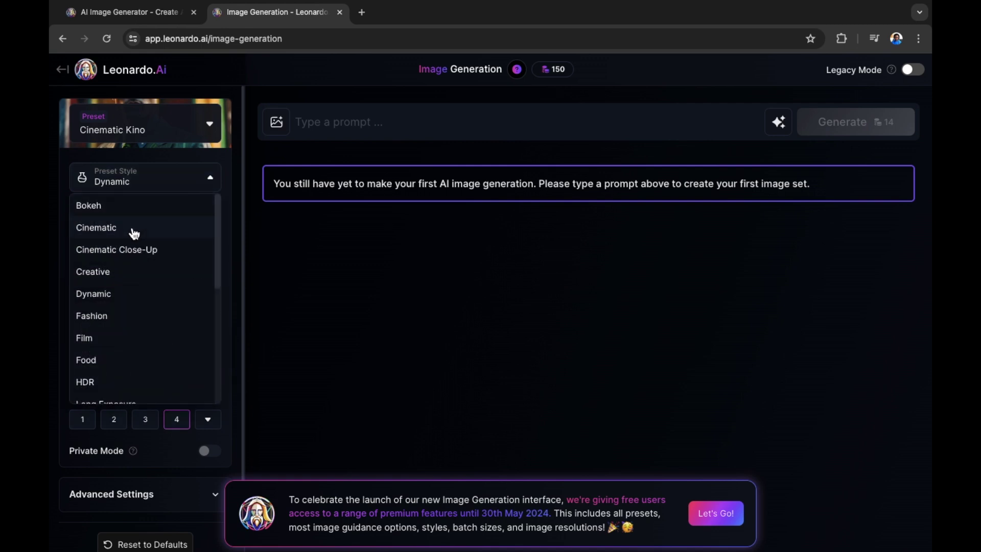
{"action": "scroll", "coordinate": [142, 281], "scroll_direction": "down", "scroll_amount": 2}
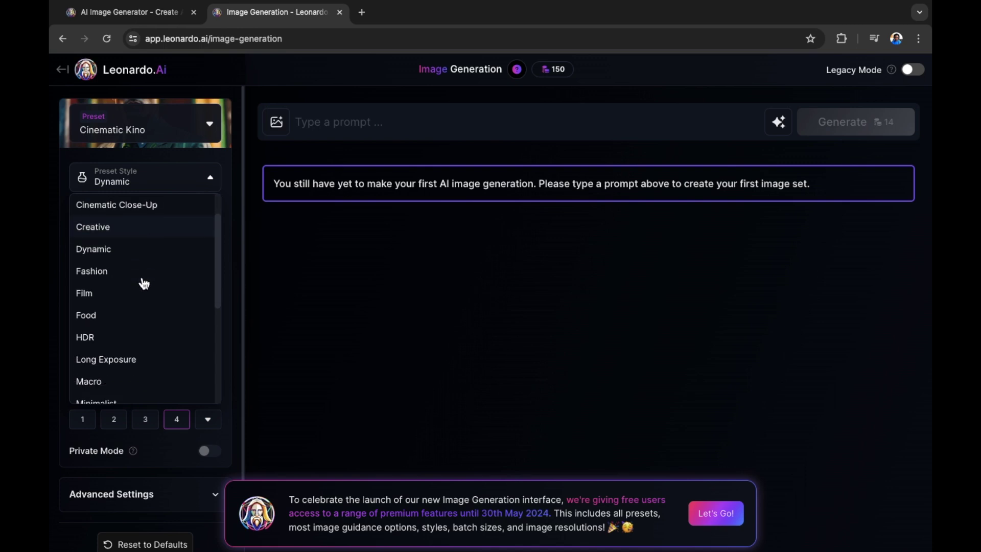
{"action": "scroll", "coordinate": [143, 282], "scroll_direction": "up", "scroll_amount": 2}
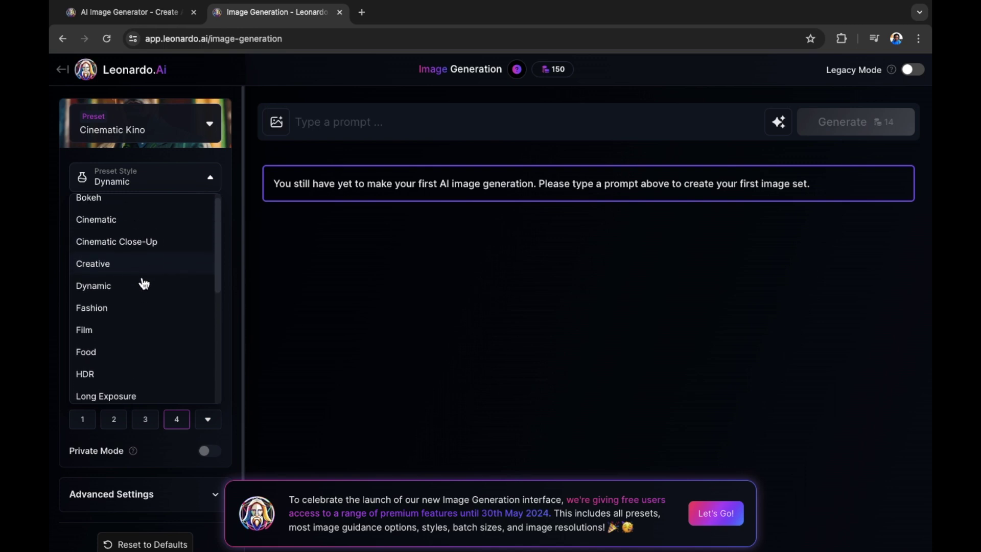
{"action": "left_click", "coordinate": [122, 233]}
Enter the prompt "snow white fighting a dragon on a mountain in the rain and bright sun"
{"action": "left_click", "coordinate": [308, 128]}
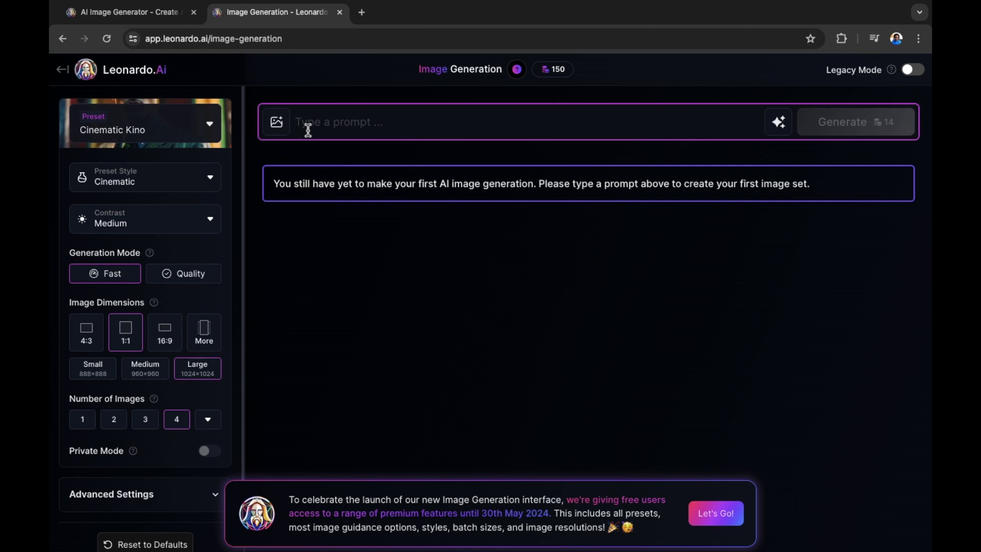
{"action": "type", "text": "snow white"}
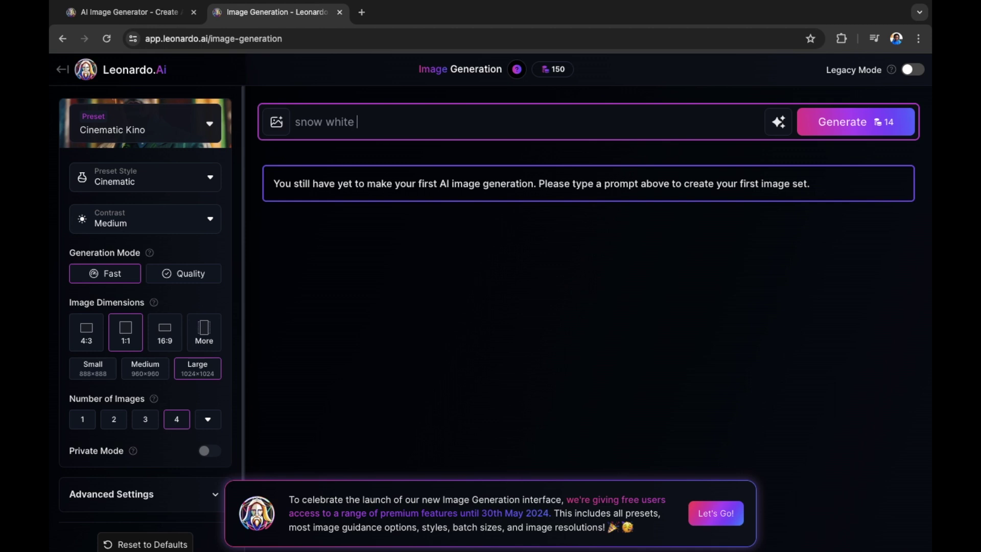
{"action": "type", "text": "ighting a dragon on a mountain in the rain"}
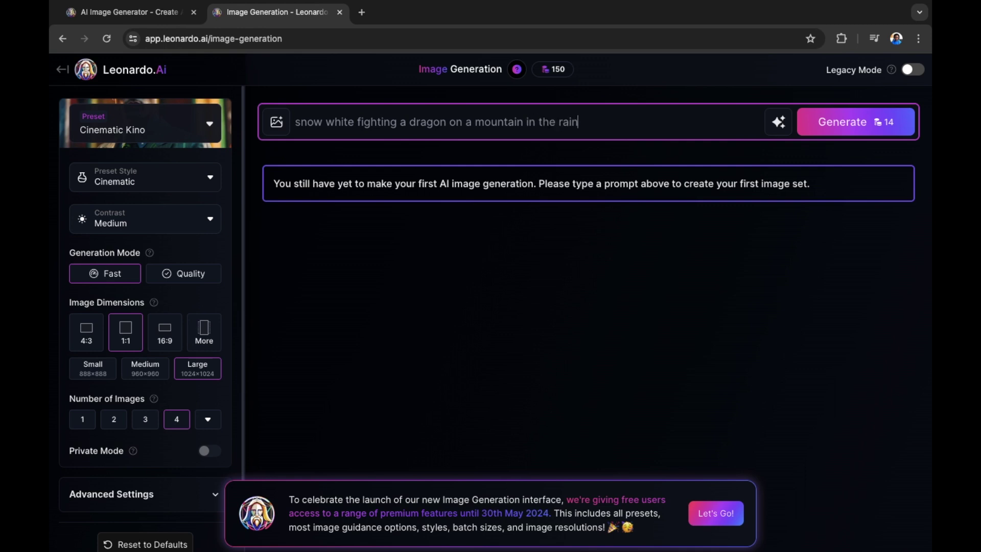
{"action": "type", "text": "and bright sun"}
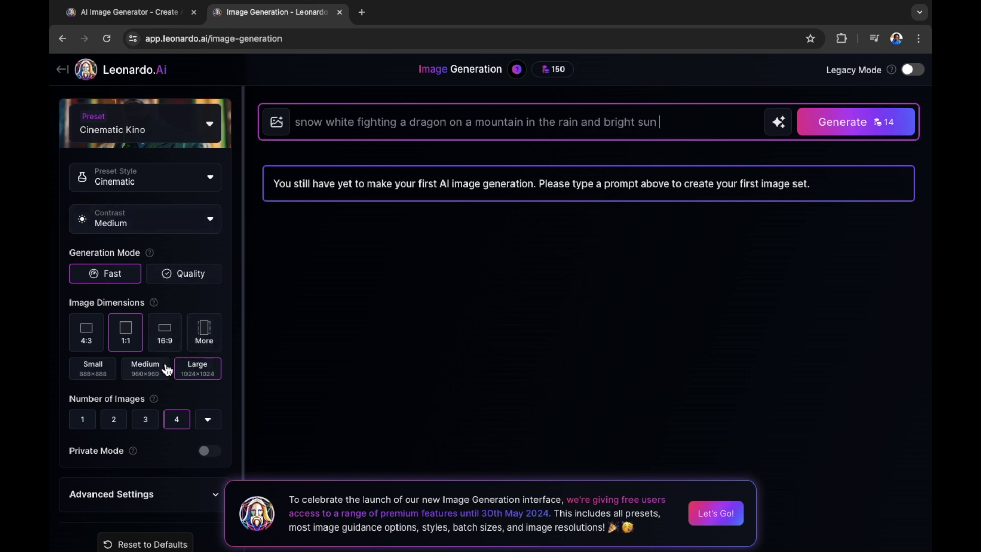
Choose Medium contrast and set the image dimensions to 16:9 at the Medium size of 1280×720
{"action": "left_click", "coordinate": [186, 230]}
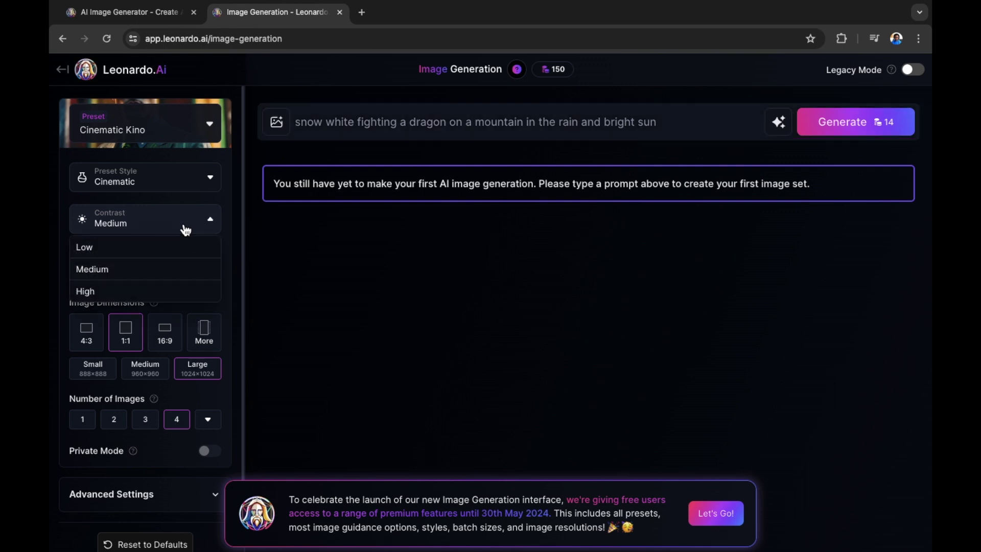
{"action": "left_click", "coordinate": [136, 272]}
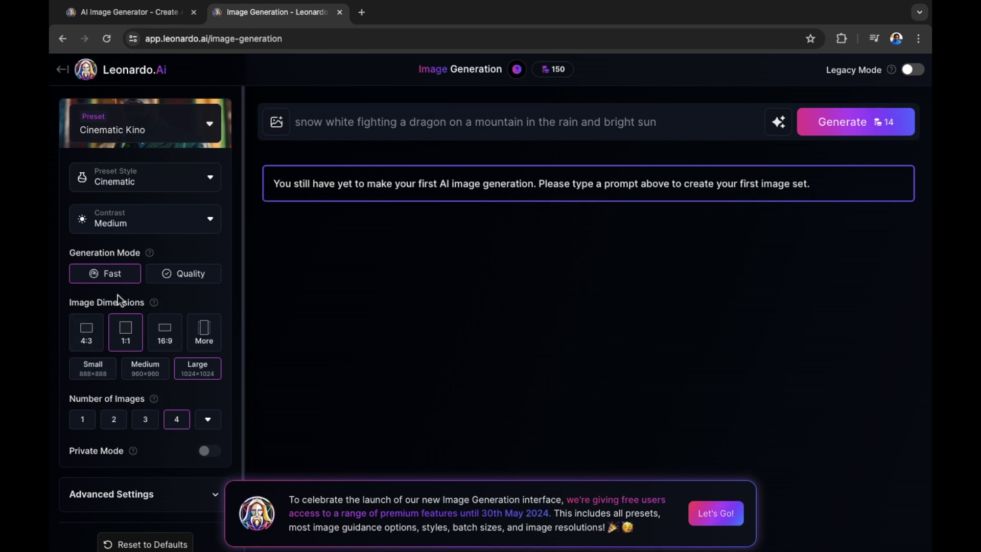
{"action": "mouse_move", "coordinate": [150, 254]}
{"action": "left_click", "coordinate": [167, 346]}
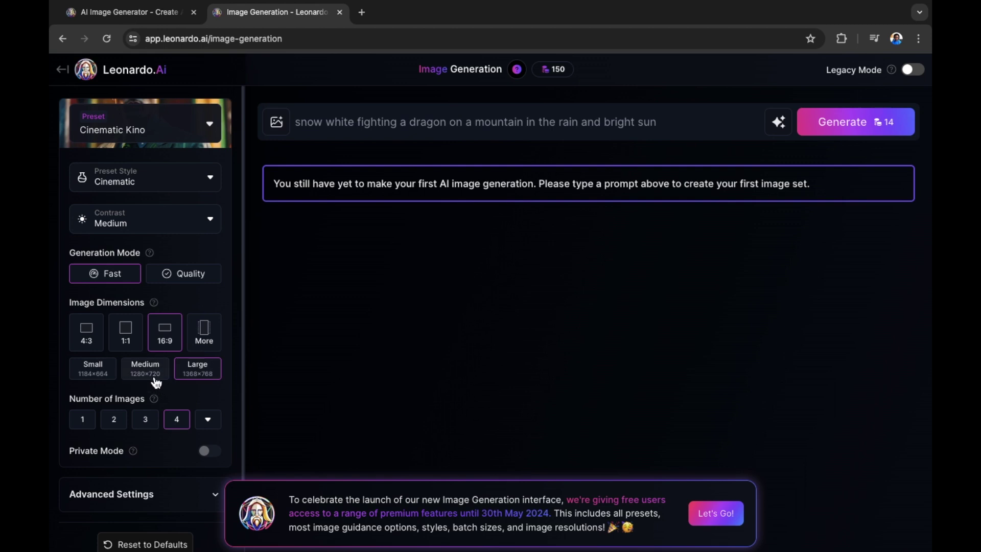
{"action": "scroll", "coordinate": [147, 386], "scroll_direction": "up", "scroll_amount": 5}
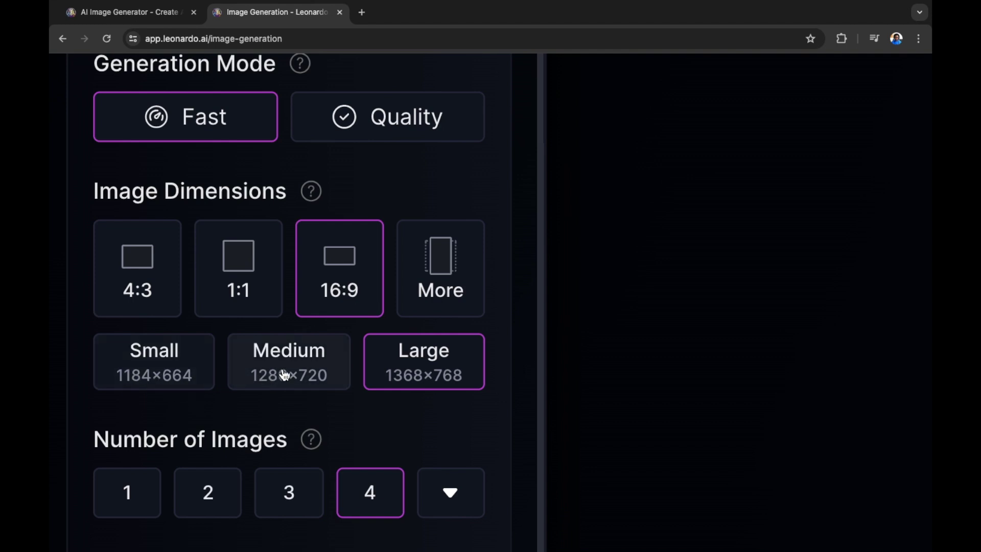
{"action": "left_click", "coordinate": [308, 378]}
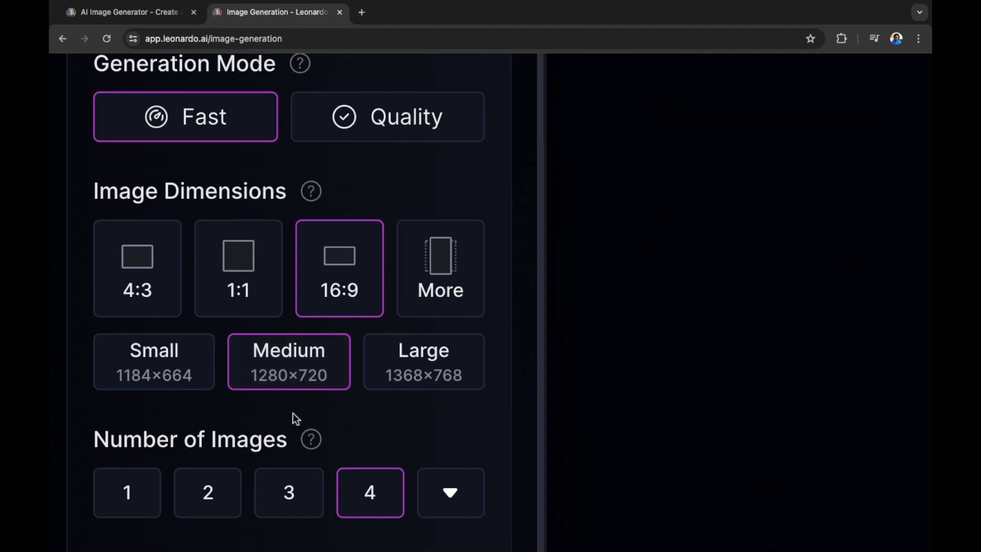
{"action": "key", "text": "super+minus"}
{"action": "key", "text": "super+minus"}
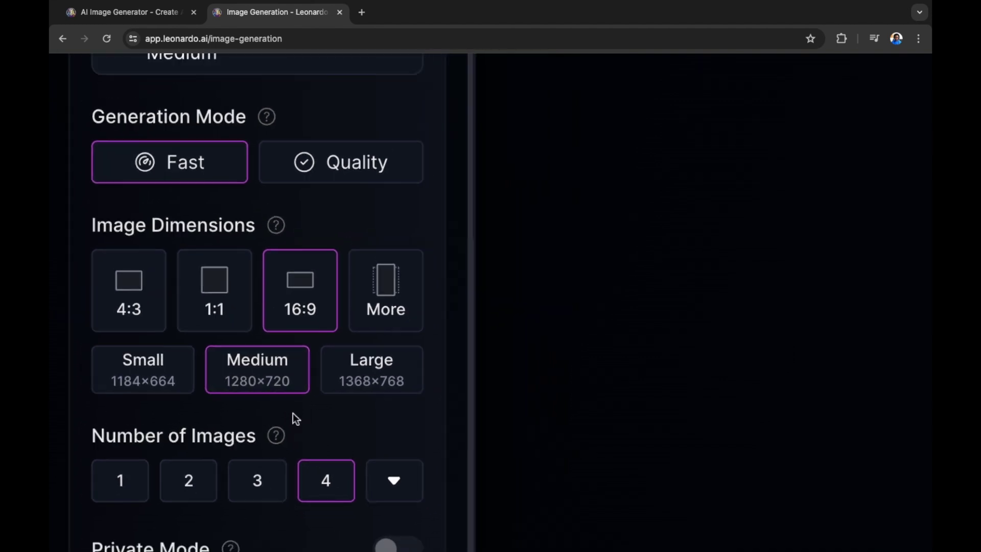
{"action": "key", "text": "super+minus"}
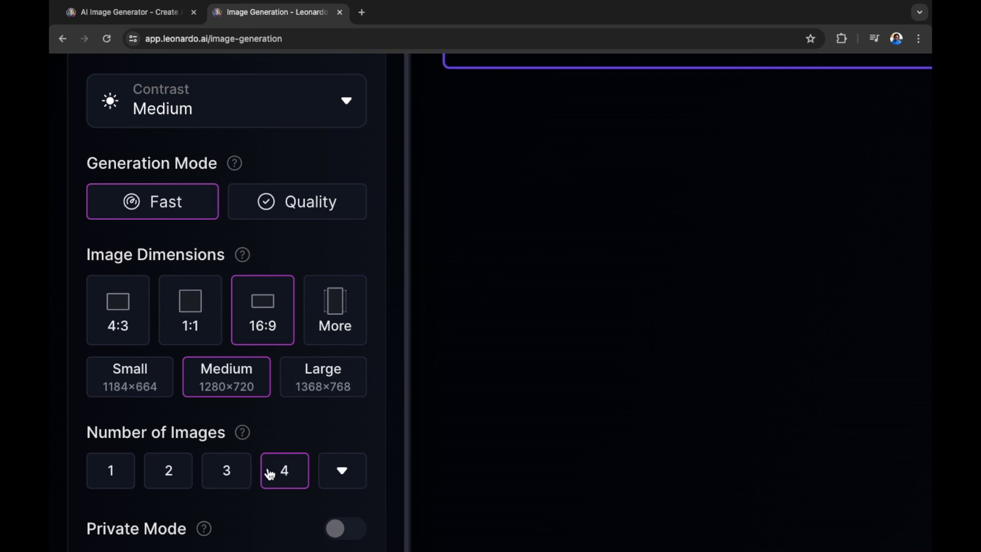
{"action": "key", "text": "super+0"}
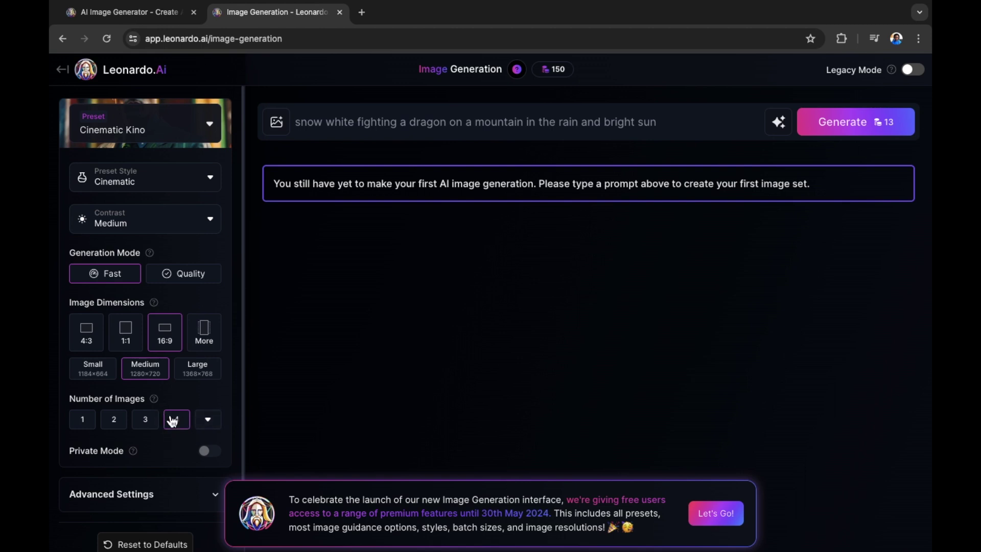
Expand the advanced settings to review their options, and generate the four images from the prompt
{"action": "mouse_move", "coordinate": [132, 453]}
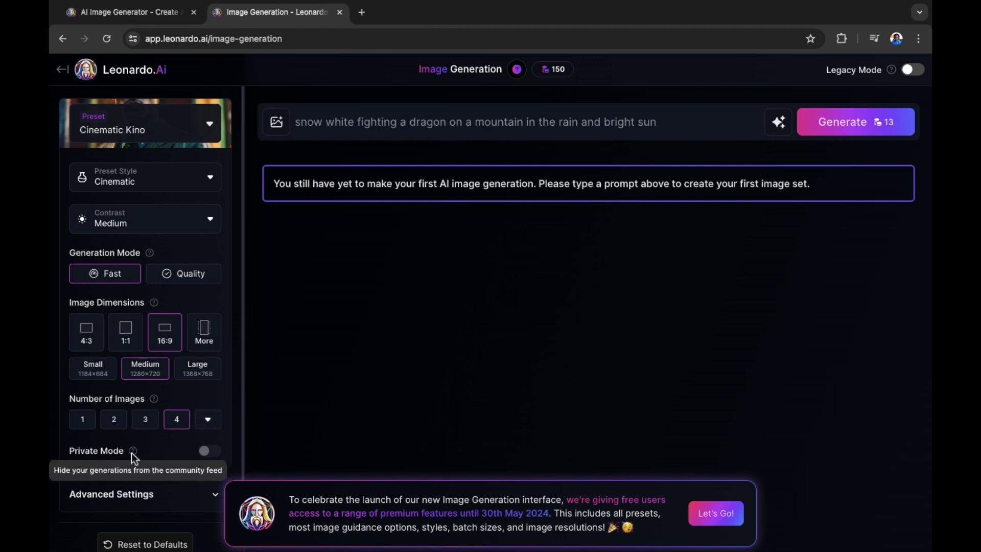
{"action": "scroll", "coordinate": [130, 453], "scroll_direction": "down", "scroll_amount": 1}
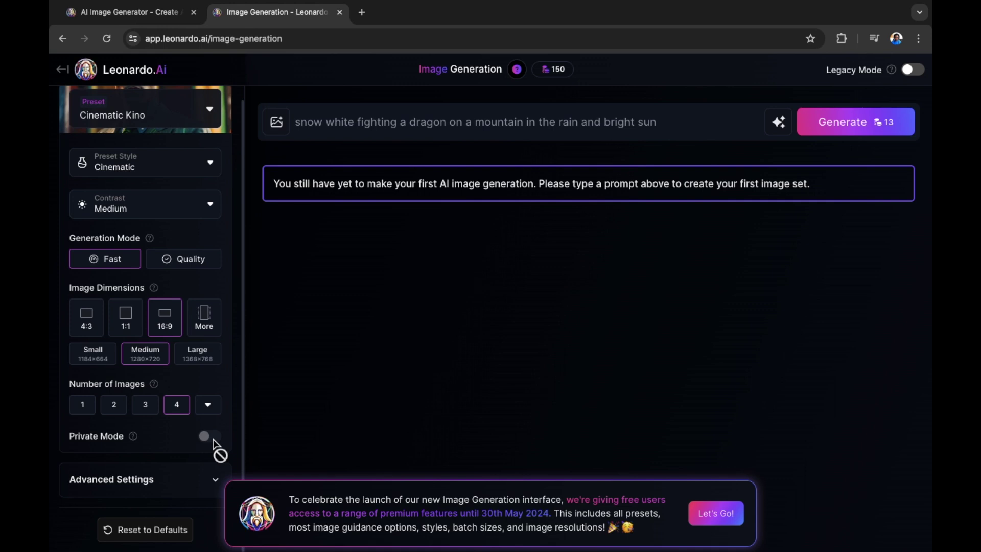
{"action": "left_click", "coordinate": [201, 493]}
{"action": "scroll", "coordinate": [199, 490], "scroll_direction": "down", "scroll_amount": 4}
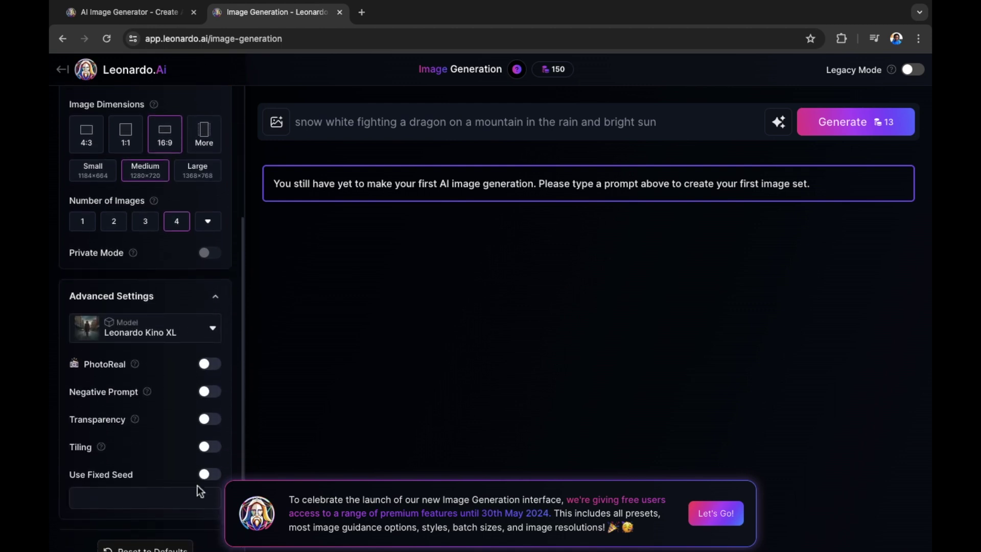
{"action": "scroll", "coordinate": [197, 485], "scroll_direction": "down", "scroll_amount": 1}
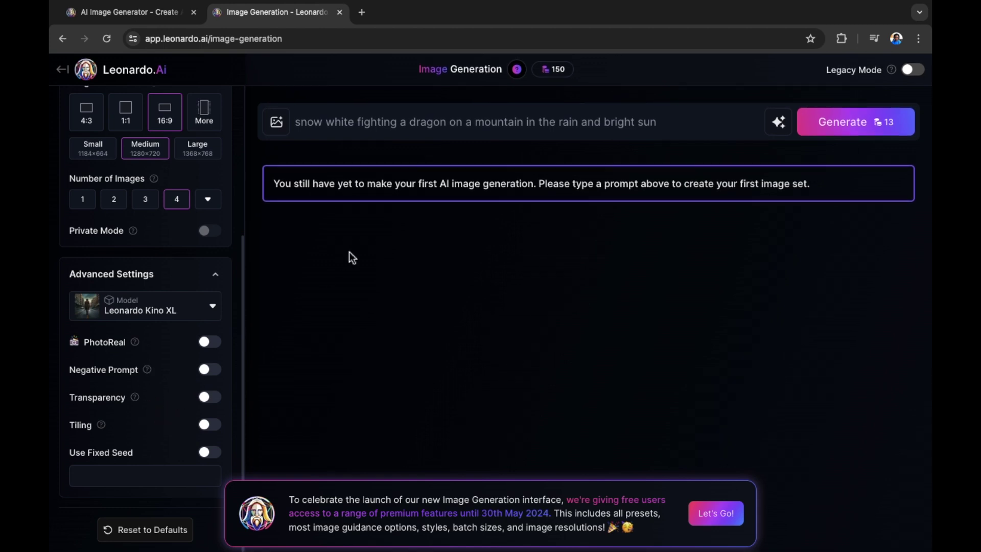
{"action": "left_click", "coordinate": [837, 131]}
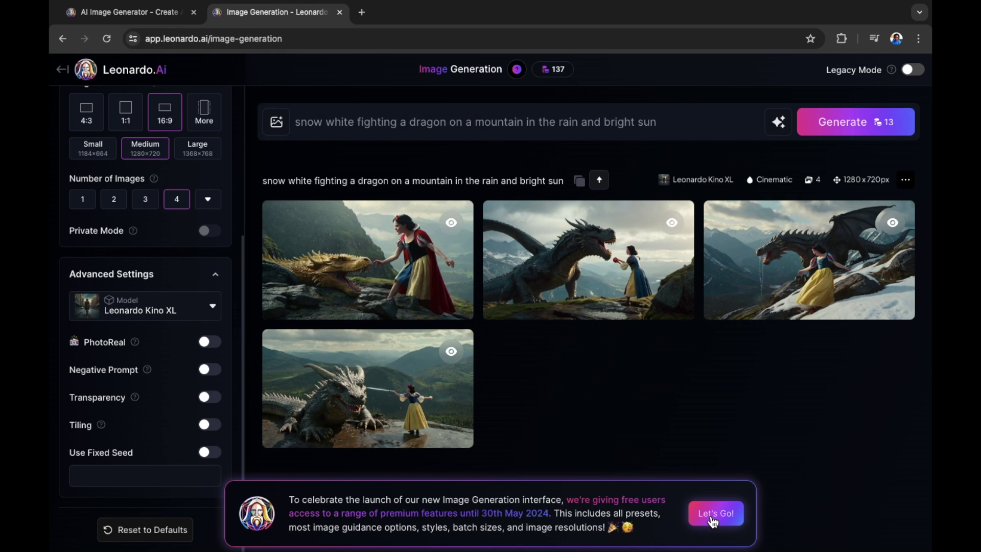
Dismiss the promotional banner and show the second generated image enlarged with No Background
{"action": "left_click", "coordinate": [714, 521]}
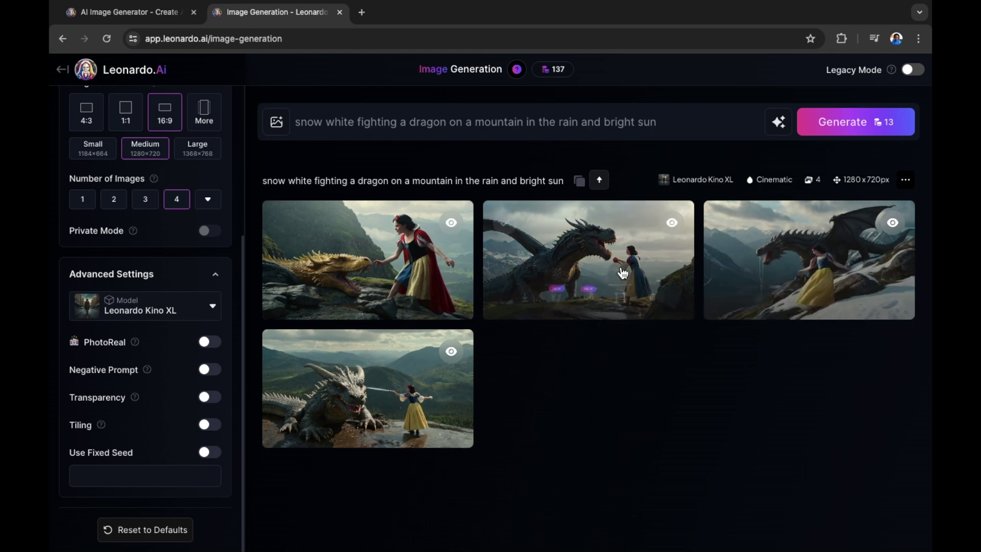
{"action": "left_click", "coordinate": [600, 268]}
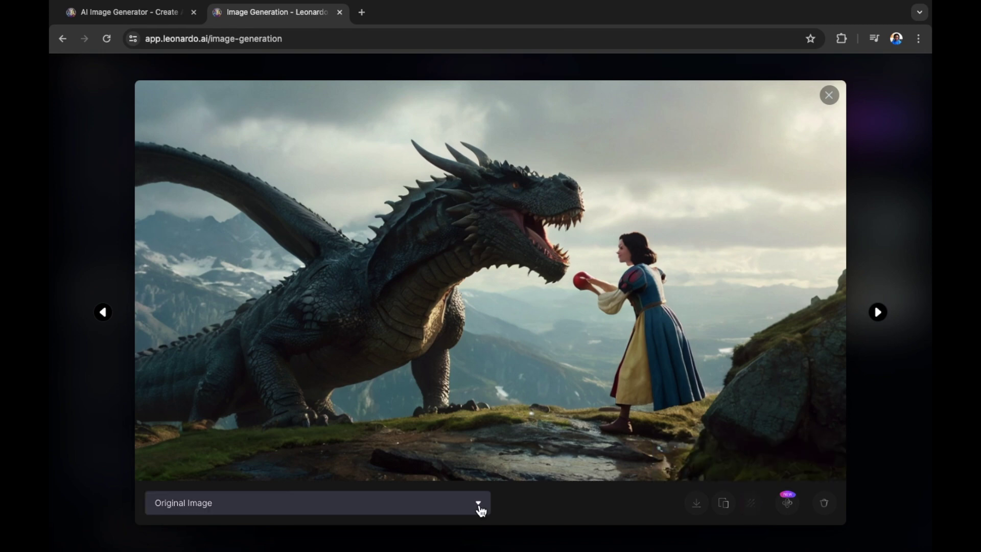
{"action": "left_click", "coordinate": [479, 505]}
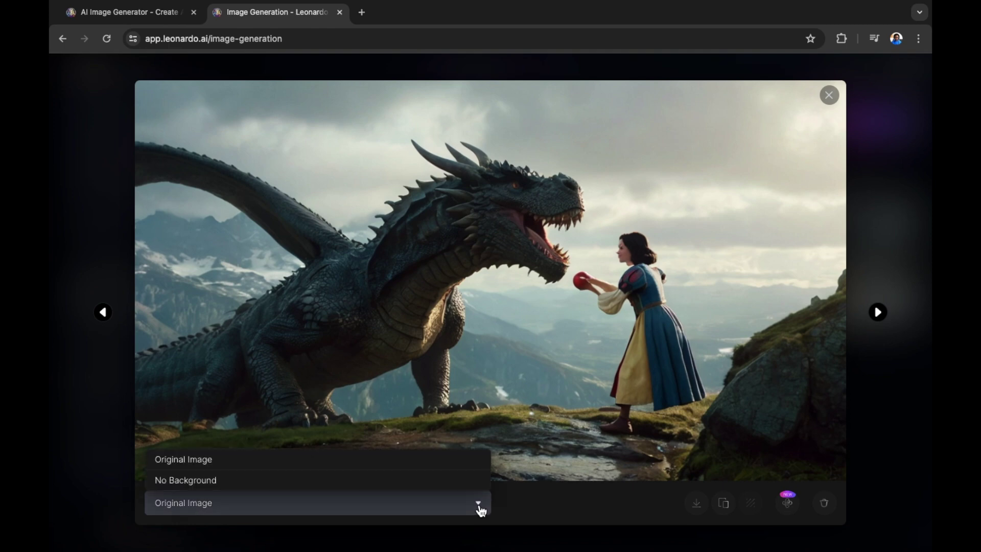
{"action": "left_click", "coordinate": [416, 486]}
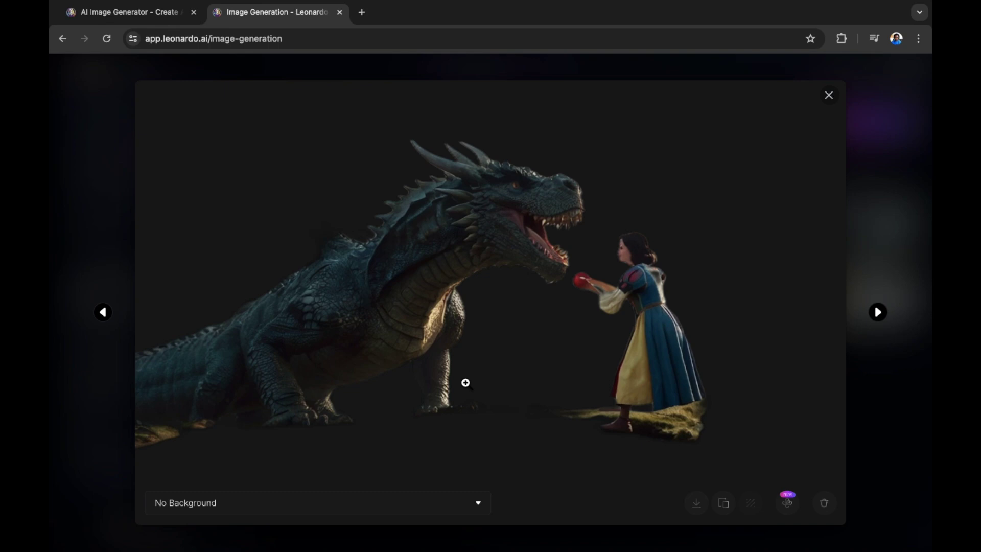
Upscale the second image with Alchemy Upscale, using High refiner strength and Smooth Mode turned on
{"action": "left_click", "coordinate": [460, 505]}
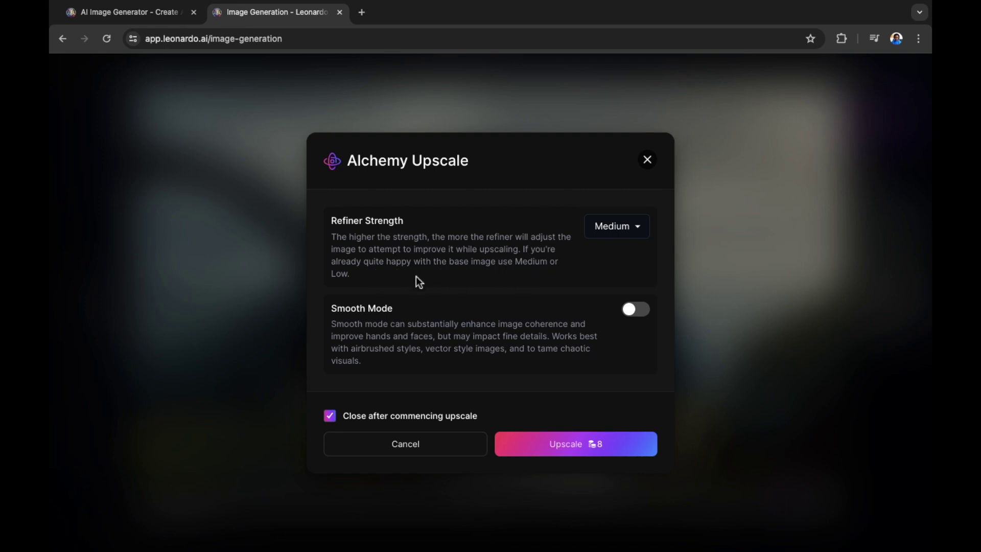
{"action": "left_click", "coordinate": [629, 231]}
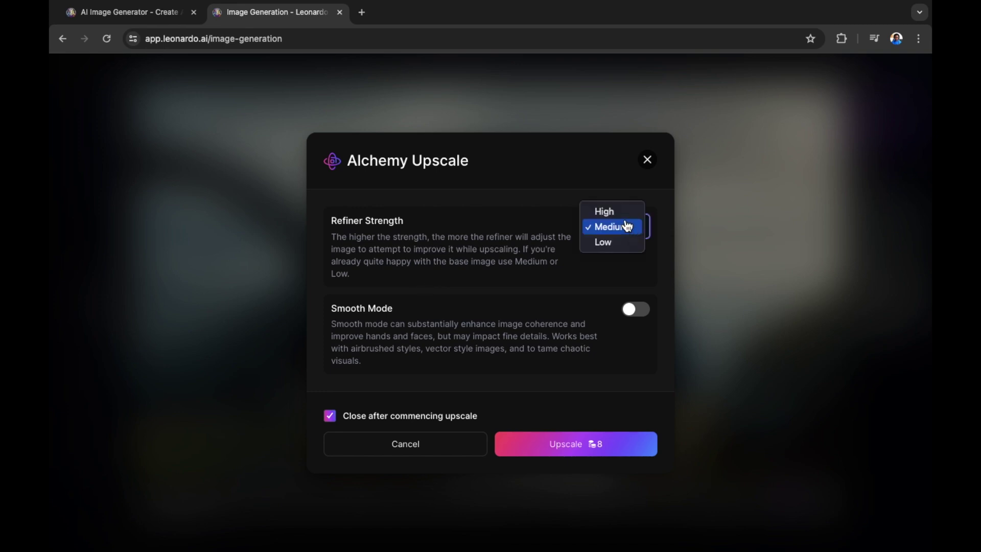
{"action": "left_click", "coordinate": [622, 213]}
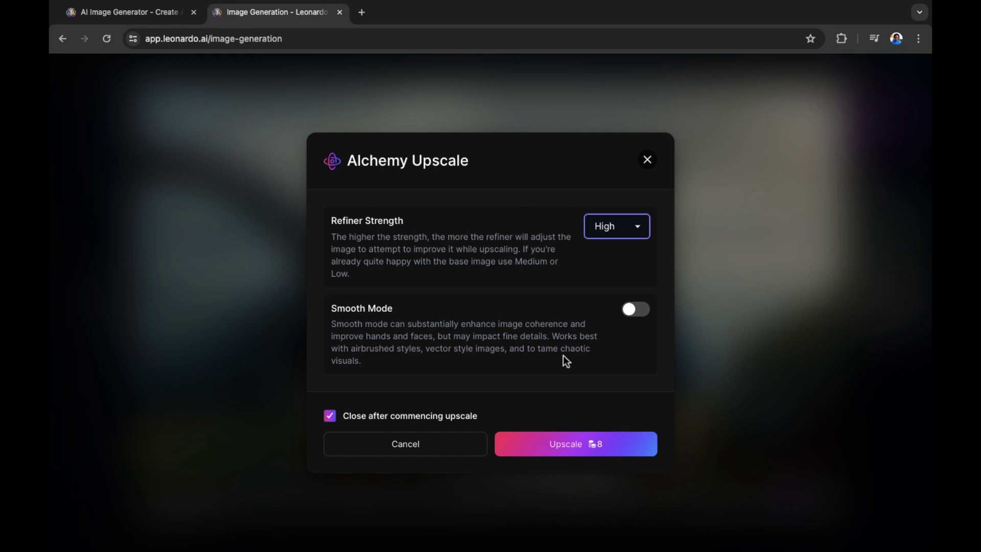
{"action": "left_click", "coordinate": [643, 312]}
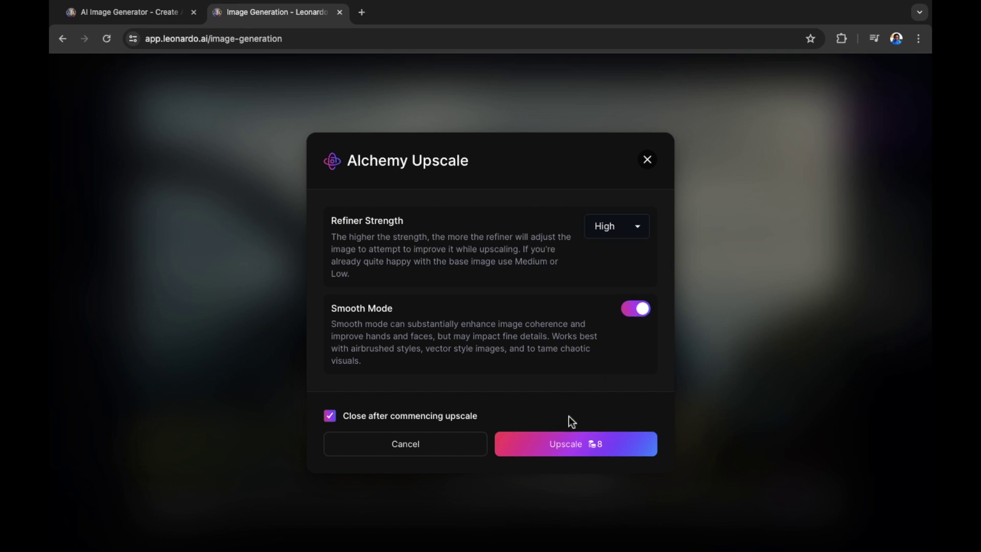
{"action": "left_click", "coordinate": [586, 443]}
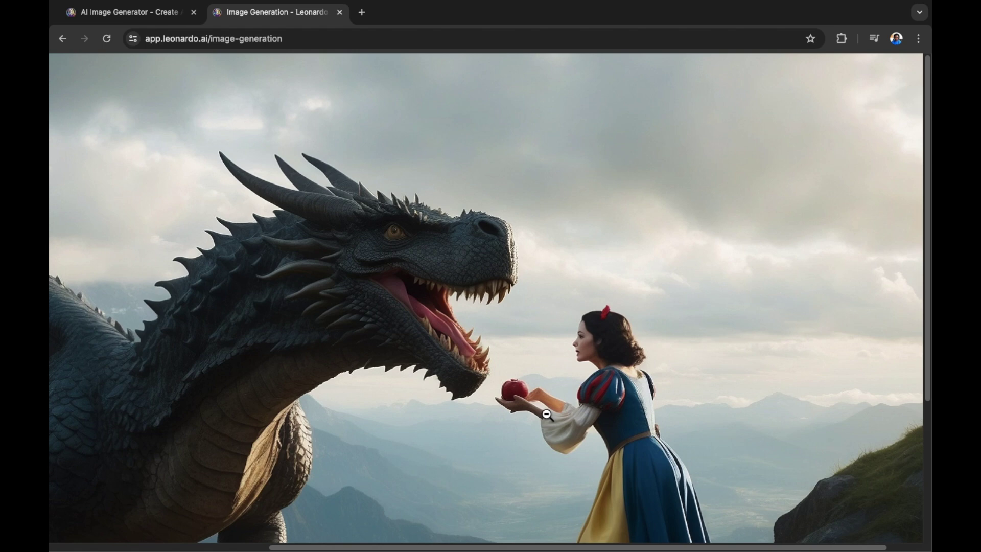
Return the upscaled High Smooth image to its fitted view, download it, and close the preview
{"action": "left_click", "coordinate": [547, 415]}
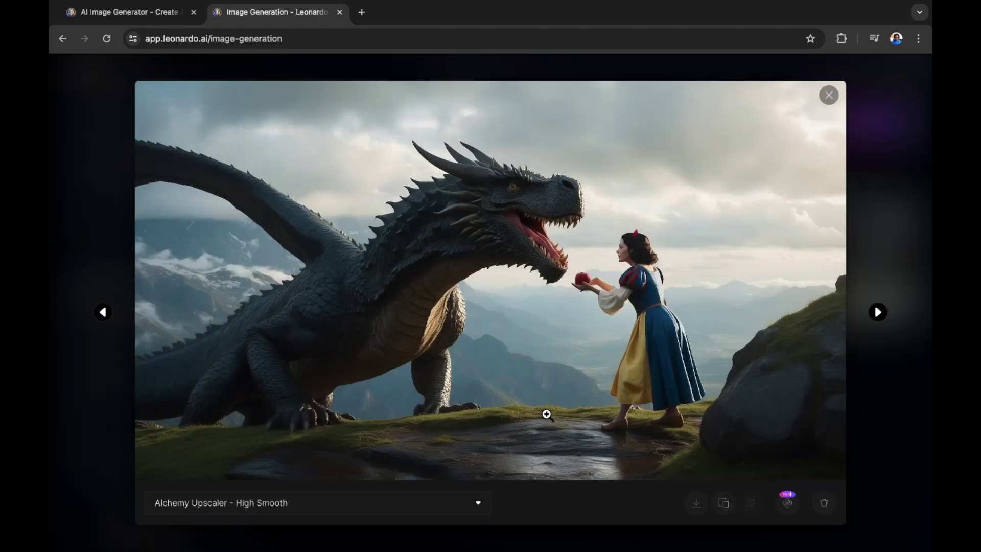
{"action": "left_click", "coordinate": [697, 506]}
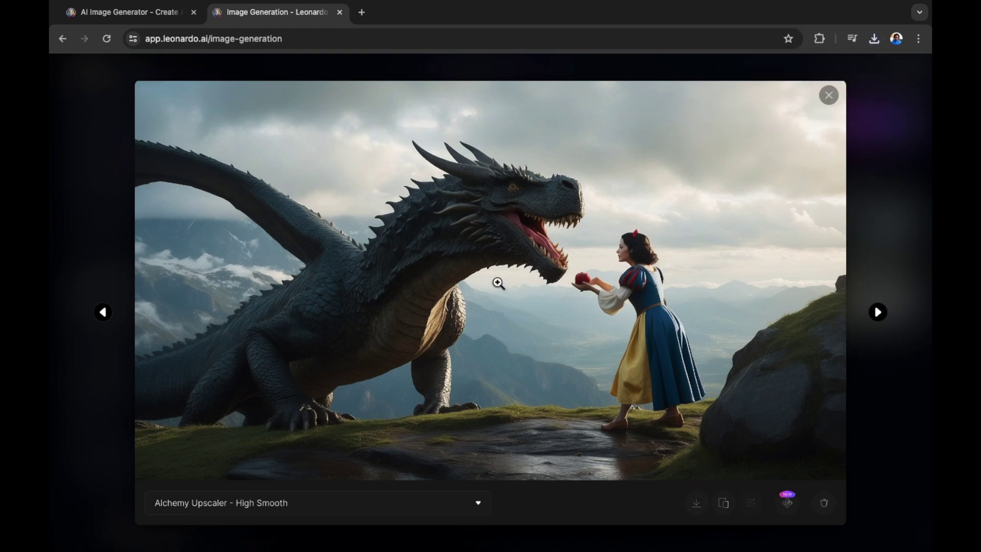
{"action": "key", "text": "Escape"}
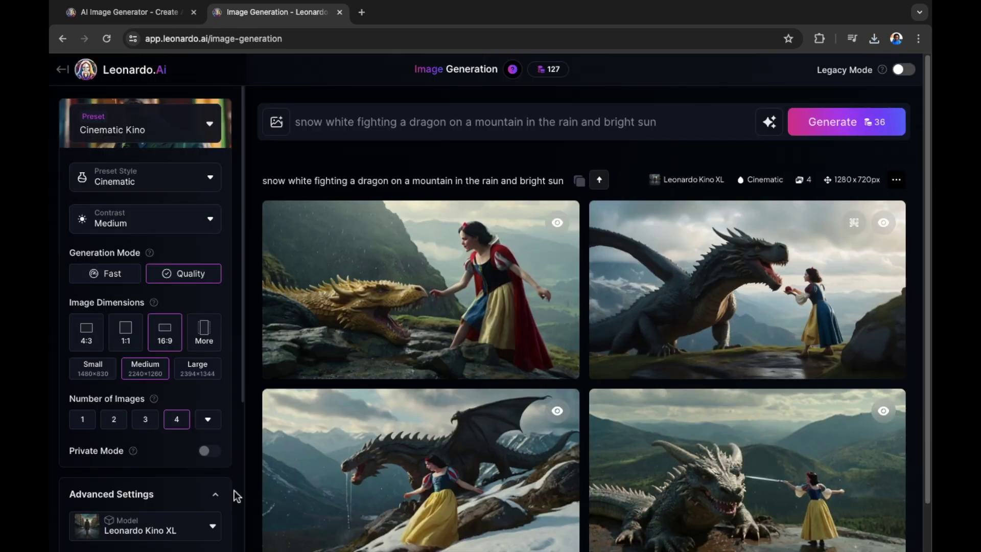
Change the model in the advanced settings to AlbedoBase XL and turn on PhotoReal
{"action": "scroll", "coordinate": [193, 495], "scroll_direction": "down", "scroll_amount": 5}
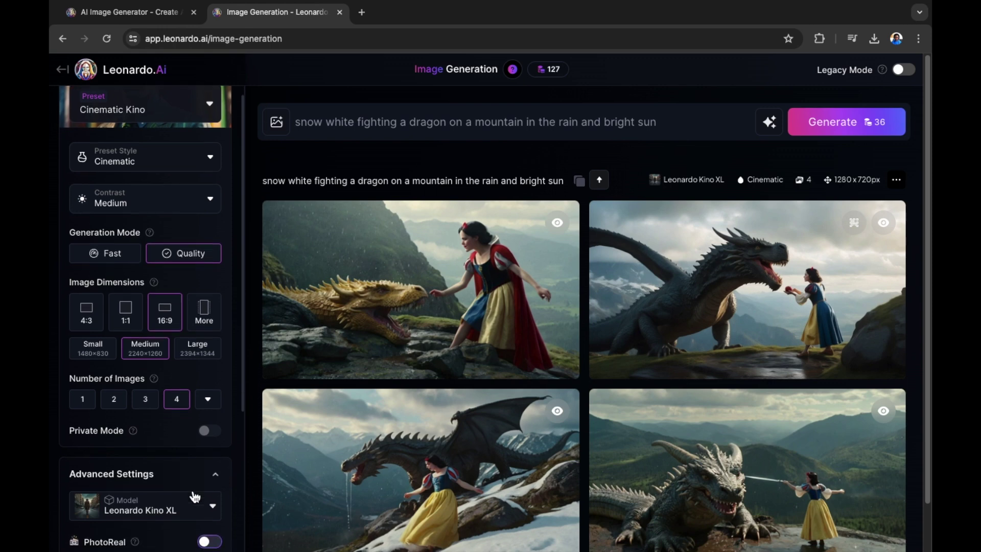
{"action": "scroll", "coordinate": [192, 489], "scroll_direction": "down", "scroll_amount": 1}
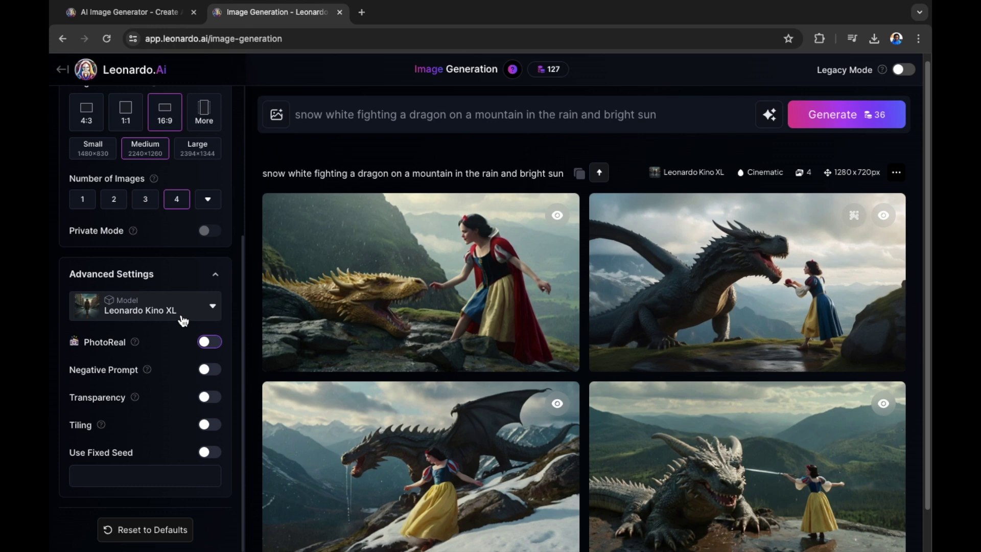
{"action": "left_click", "coordinate": [201, 312]}
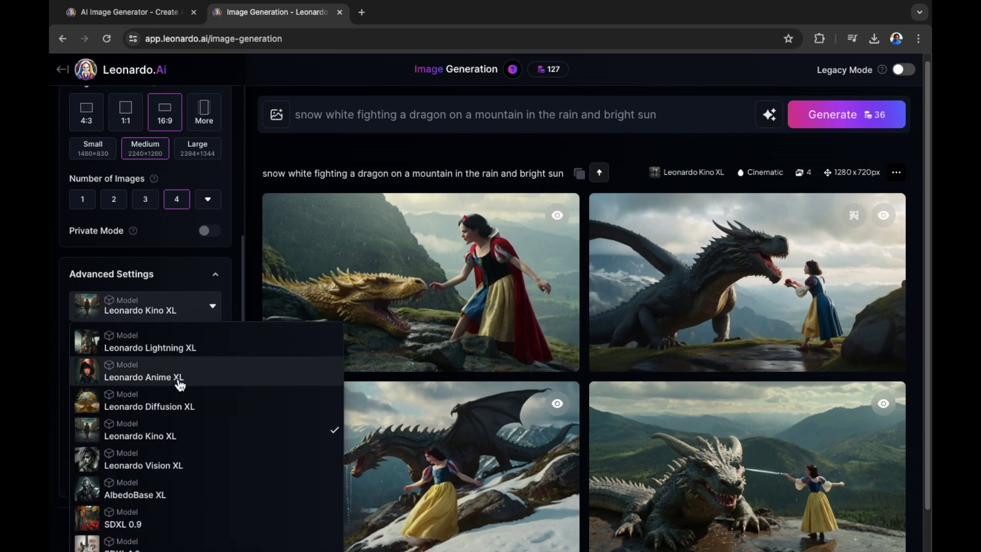
{"action": "left_click", "coordinate": [136, 494]}
{"action": "scroll", "coordinate": [151, 354], "scroll_direction": "down", "scroll_amount": 1}
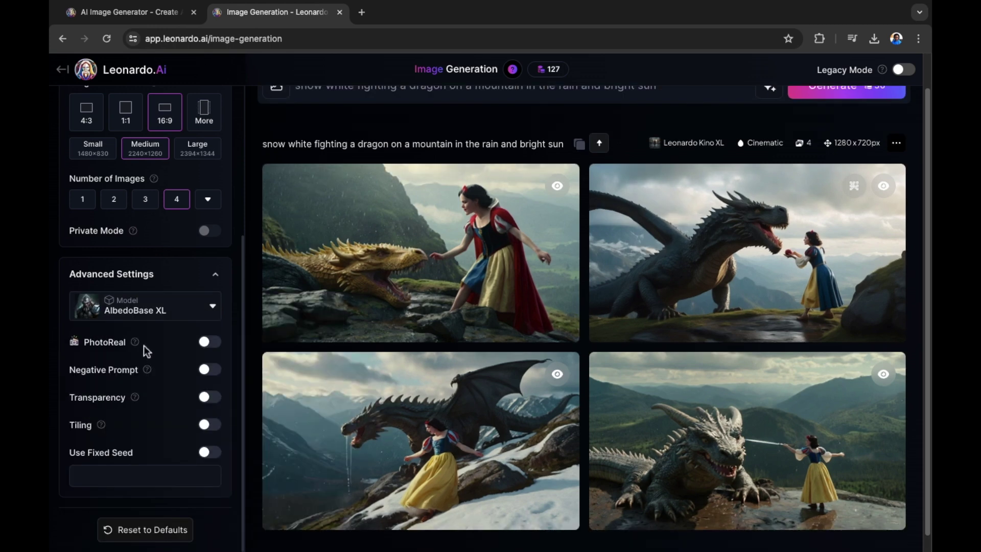
{"action": "mouse_move", "coordinate": [137, 343]}
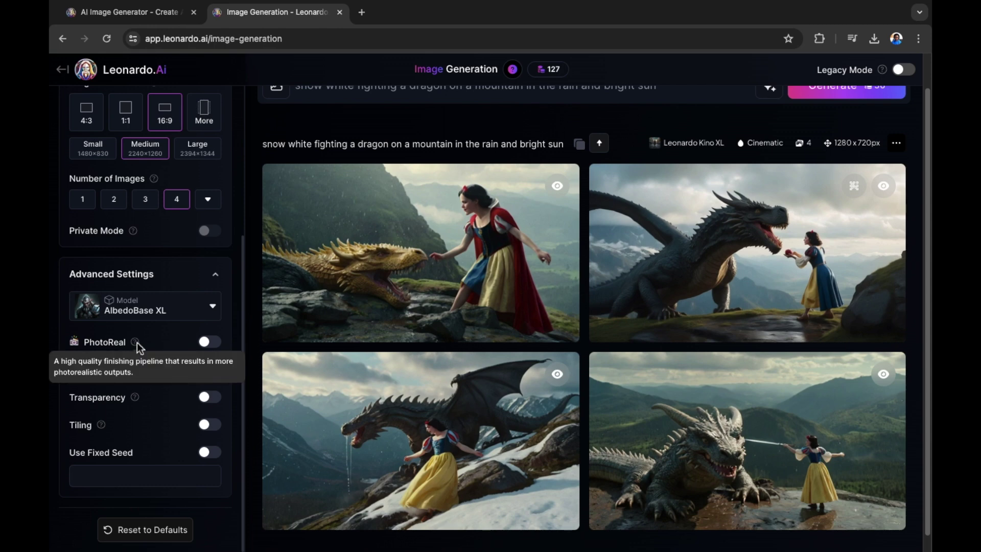
{"action": "left_click", "coordinate": [215, 344]}
Enable the negative prompt and enter "no mountain in the background of the image"
{"action": "mouse_move", "coordinate": [147, 375]}
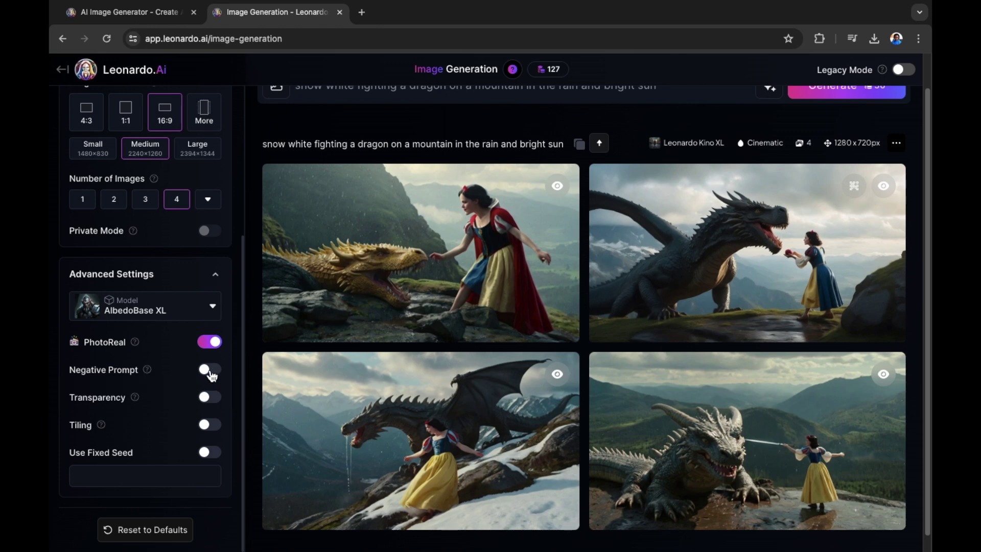
{"action": "left_click", "coordinate": [210, 371]}
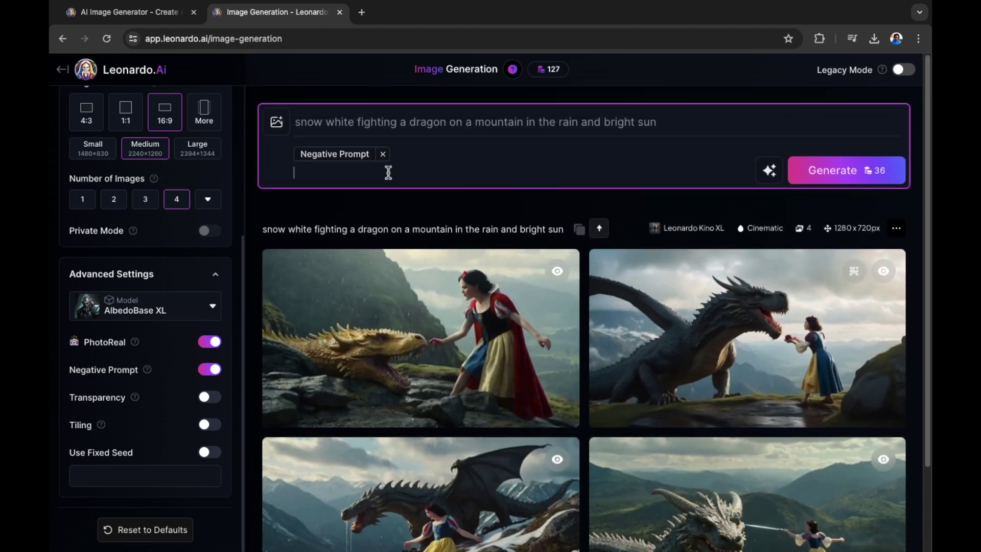
{"action": "type", "text": "no mountain in the background of the image"}
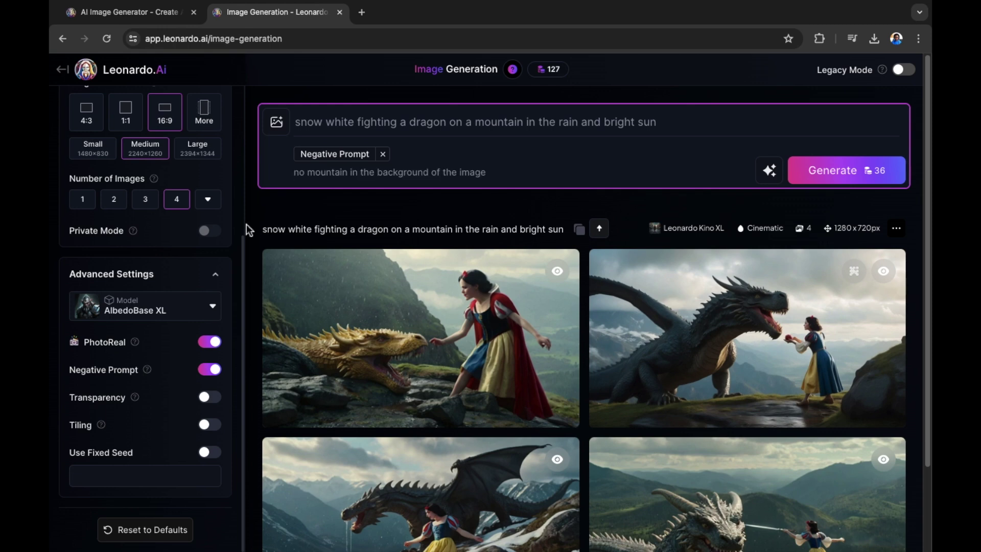
Read the explanations of the Transparency and Tiling options and look over the fixed seed setting
{"action": "scroll", "coordinate": [197, 252], "scroll_direction": "down", "scroll_amount": 1}
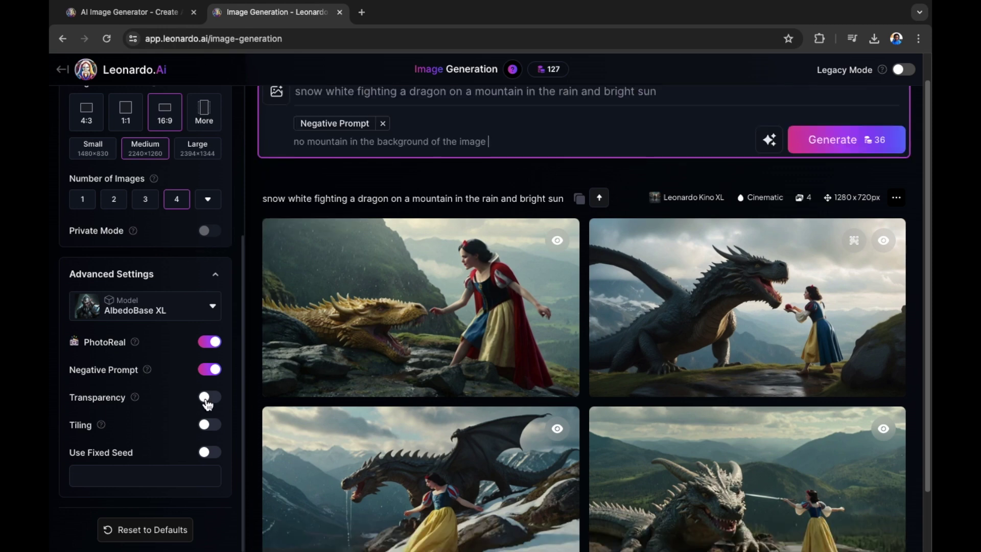
{"action": "mouse_move", "coordinate": [133, 399]}
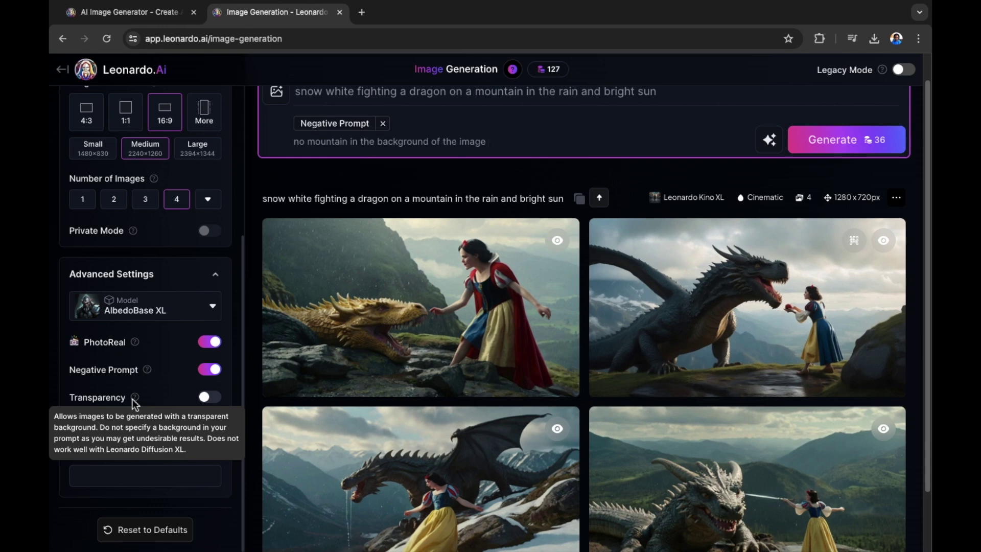
{"action": "scroll", "coordinate": [165, 380], "scroll_direction": "down", "scroll_amount": 1}
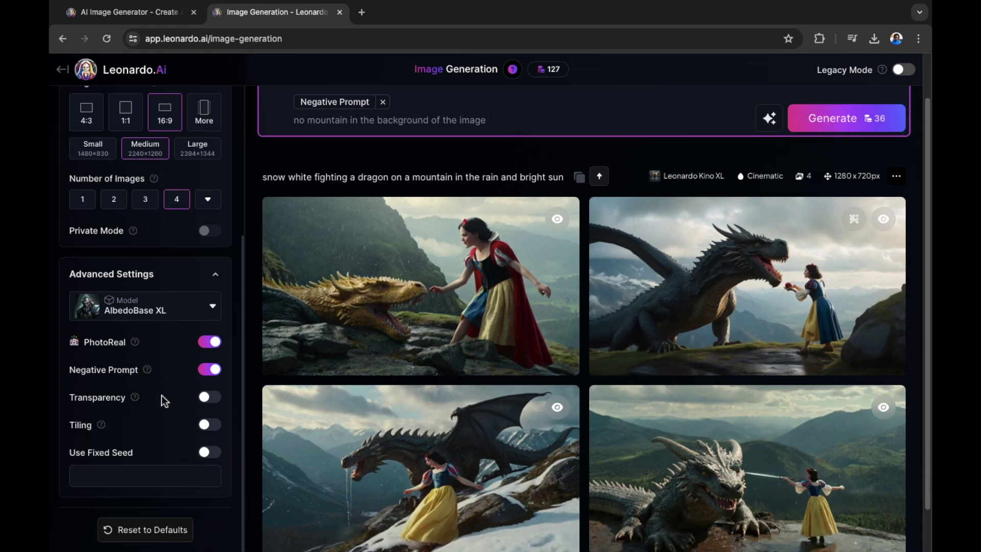
{"action": "scroll", "coordinate": [104, 424], "scroll_direction": "up", "scroll_amount": 1}
{"action": "mouse_move", "coordinate": [103, 469]}
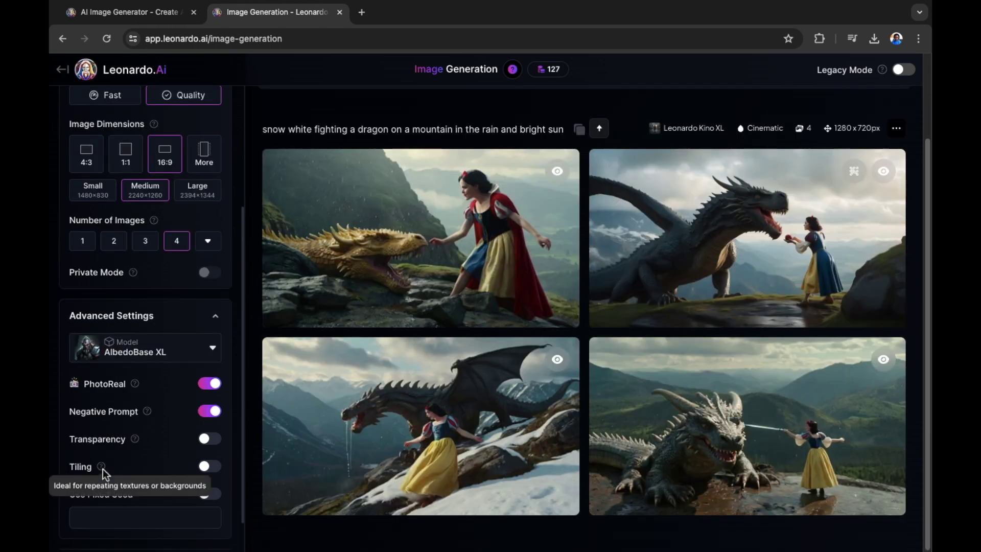
{"action": "scroll", "coordinate": [110, 475], "scroll_direction": "down", "scroll_amount": 1}
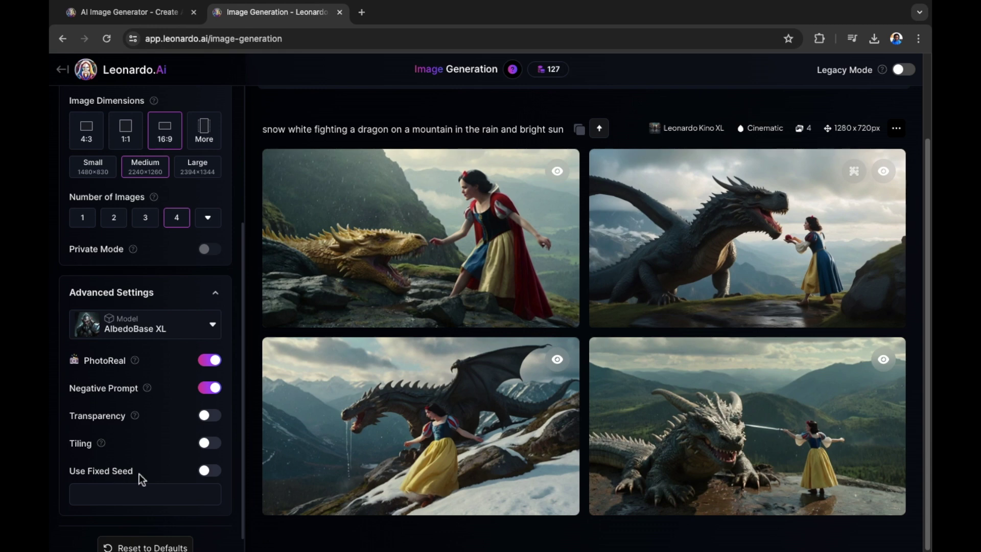
{"action": "scroll", "coordinate": [139, 473], "scroll_direction": "down", "scroll_amount": 1}
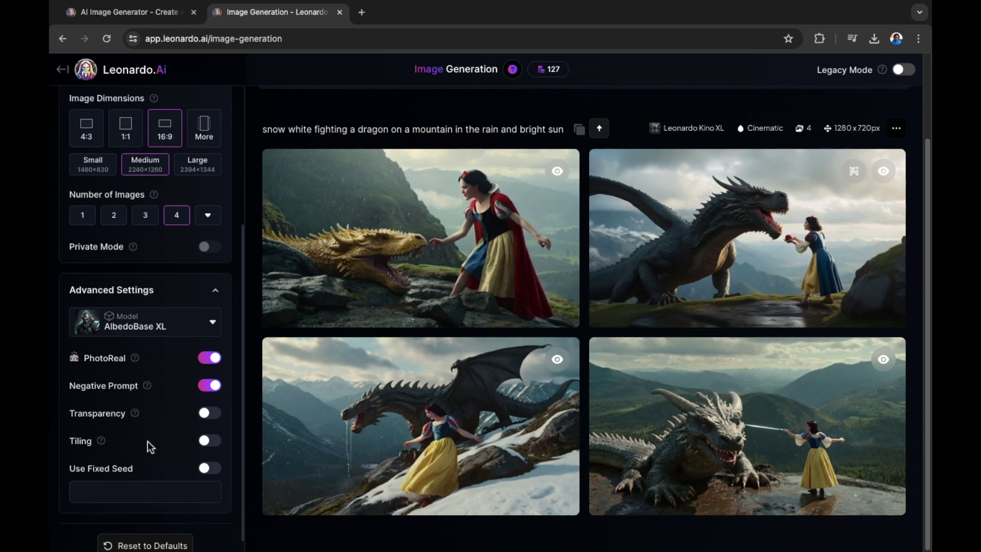
Generate four new images from the prompt with the negative prompt and the current advanced settings
{"action": "scroll", "coordinate": [147, 440], "scroll_direction": "up", "scroll_amount": 4}
{"action": "scroll", "coordinate": [281, 376], "scroll_direction": "up", "scroll_amount": 2}
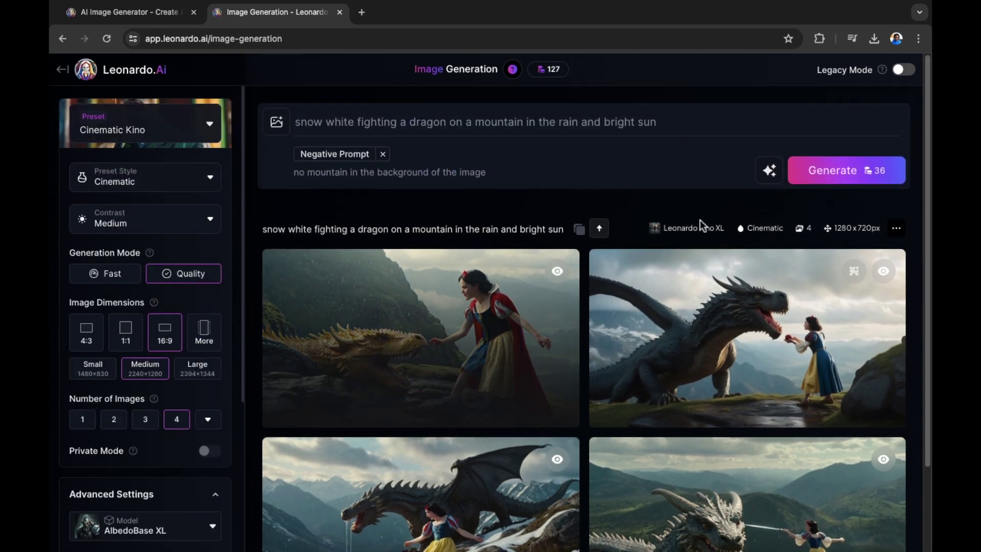
{"action": "left_click", "coordinate": [820, 176]}
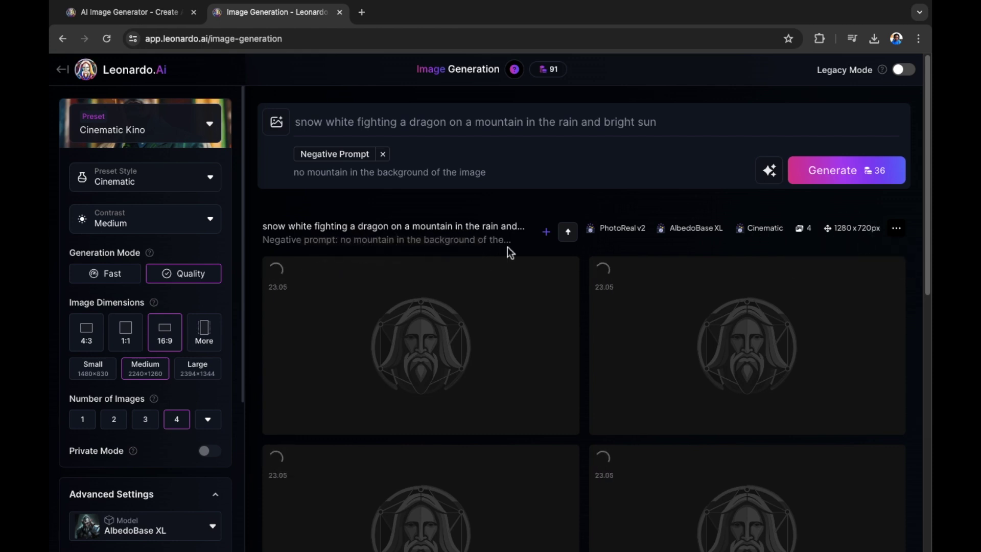
Look through the new images and open the third one, with Snow White raising a sword, in the large preview
{"action": "scroll", "coordinate": [519, 257], "scroll_direction": "down", "scroll_amount": 1}
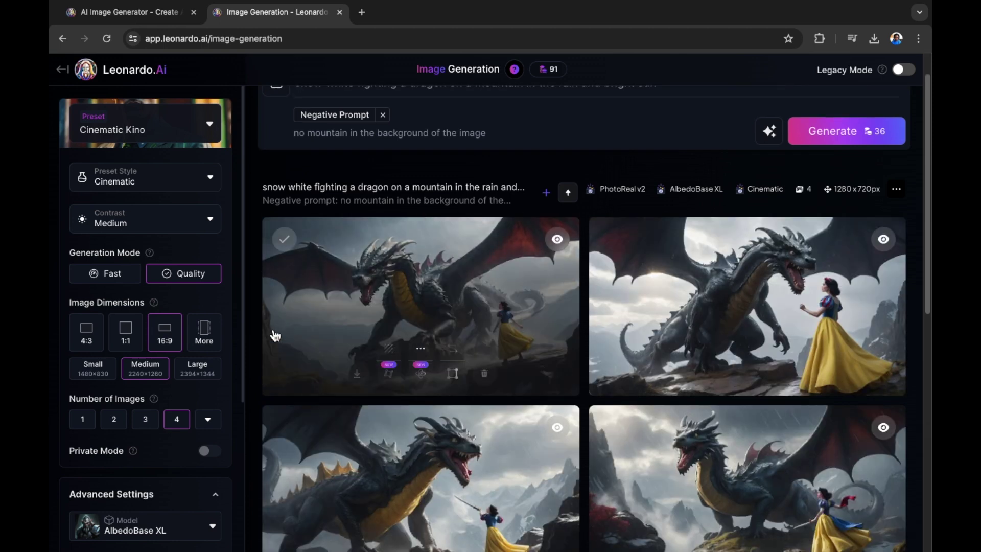
{"action": "scroll", "coordinate": [206, 391], "scroll_direction": "down", "scroll_amount": 2}
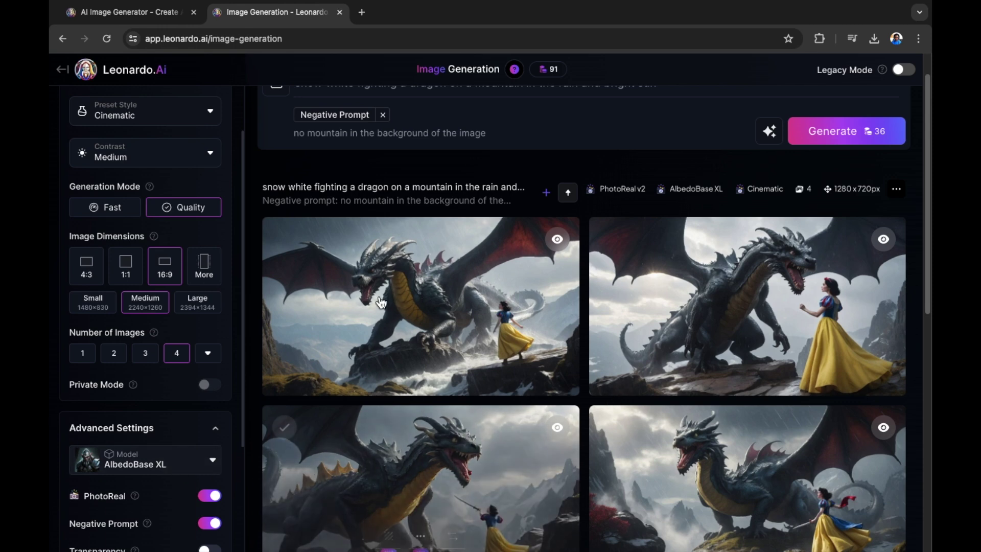
{"action": "scroll", "coordinate": [381, 303], "scroll_direction": "up", "scroll_amount": 1}
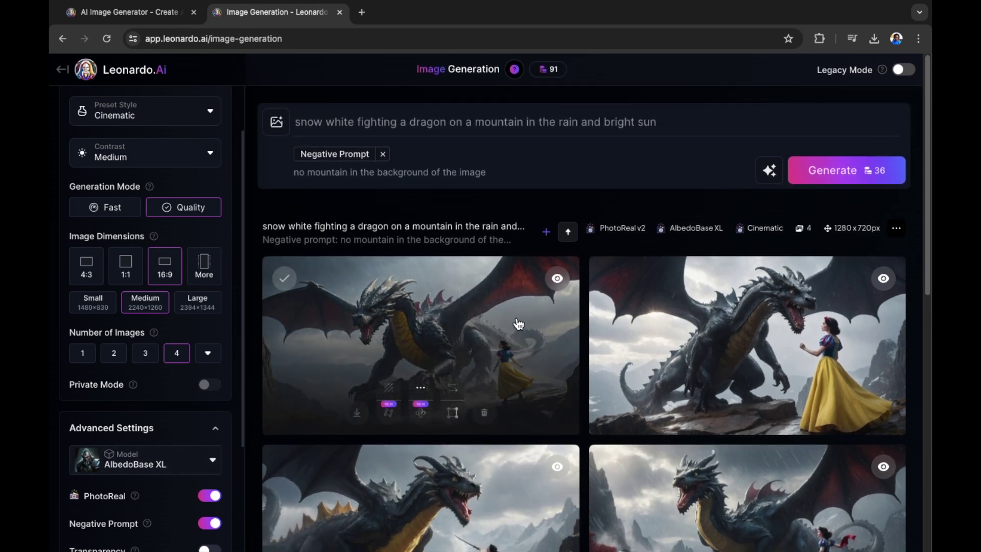
{"action": "scroll", "coordinate": [543, 324], "scroll_direction": "down", "scroll_amount": 4}
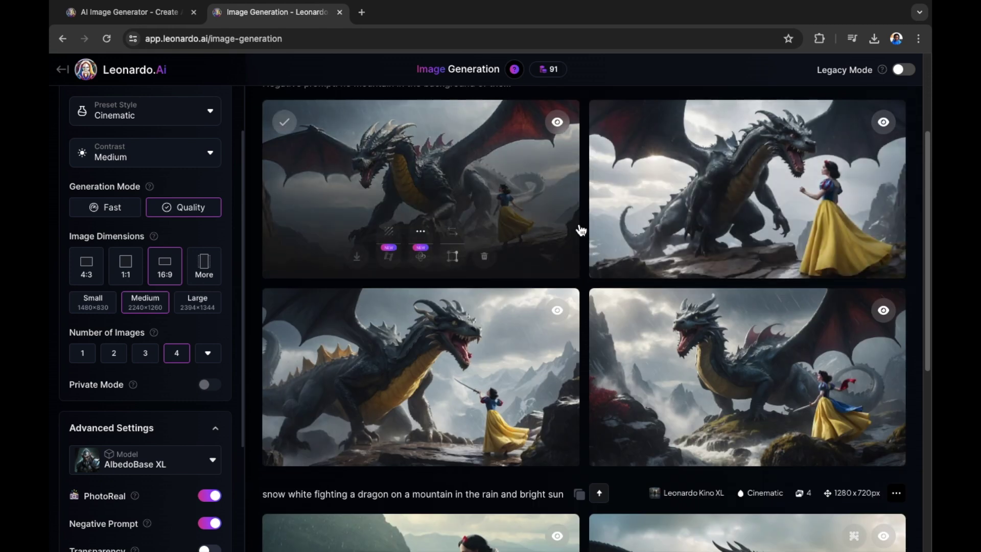
{"action": "left_click", "coordinate": [570, 383]}
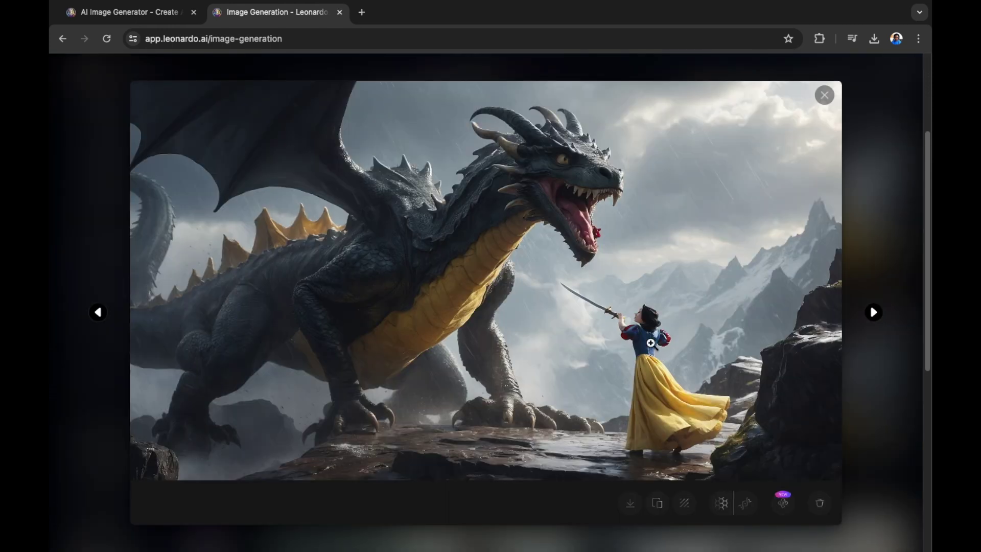
Enlarge the opened image to examine the dragon and Snow White in detail, and return to the fitted view
{"action": "left_click", "coordinate": [650, 343]}
{"action": "scroll", "coordinate": [538, 302], "scroll_direction": "right", "scroll_amount": 10}
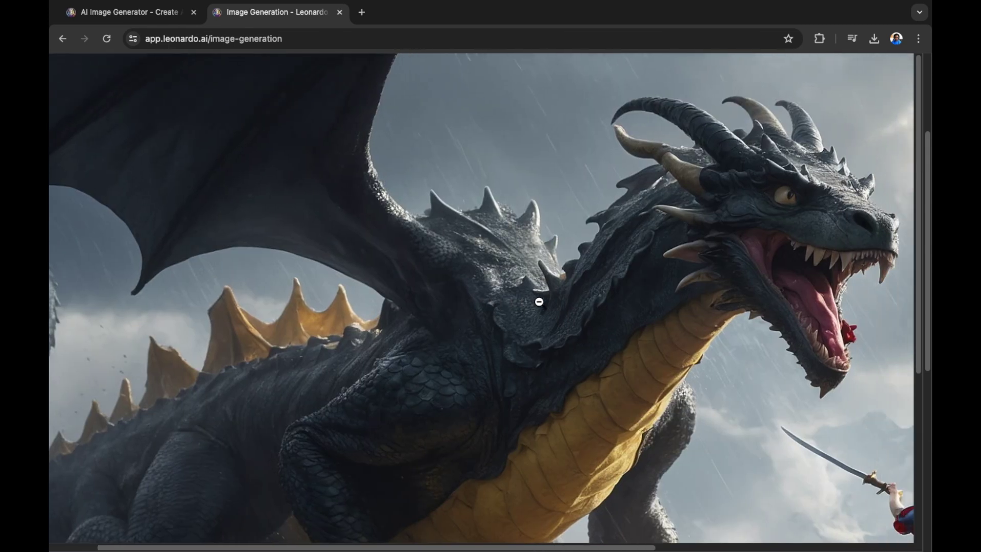
{"action": "scroll", "coordinate": [665, 336], "scroll_direction": "down", "scroll_amount": 4}
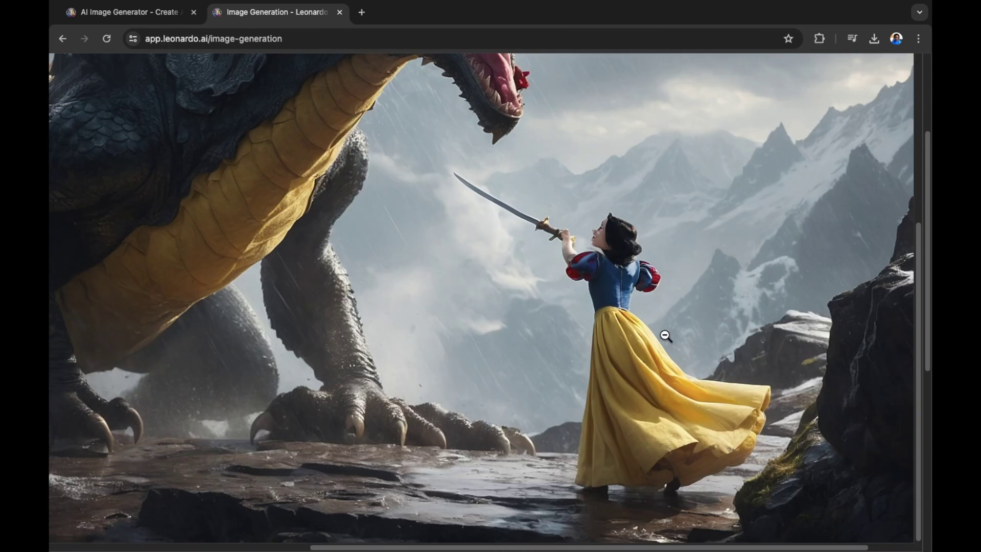
{"action": "left_click", "coordinate": [665, 336]}
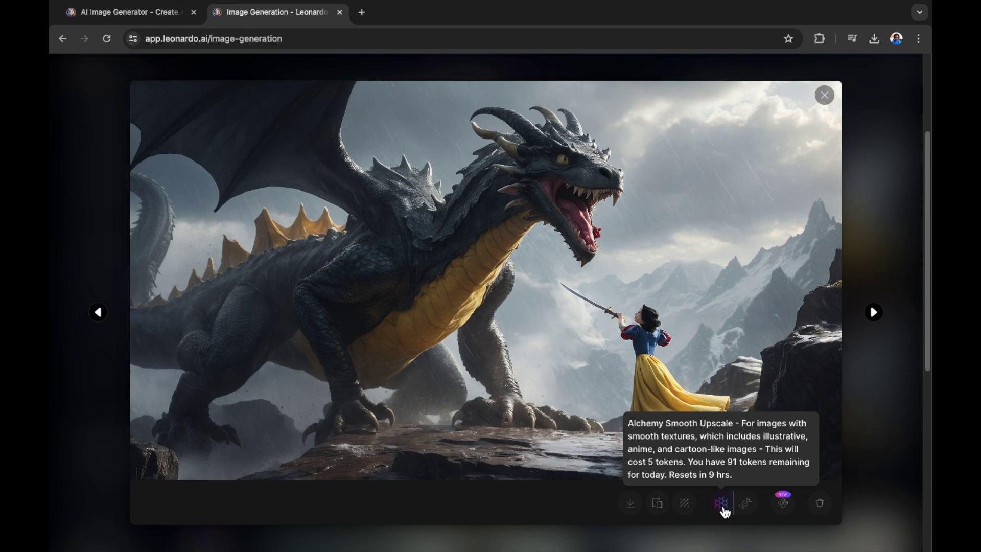
Apply Alchemy Smooth Upscale to the sword-fight image and inspect the result enlarged
{"action": "left_click", "coordinate": [722, 507]}
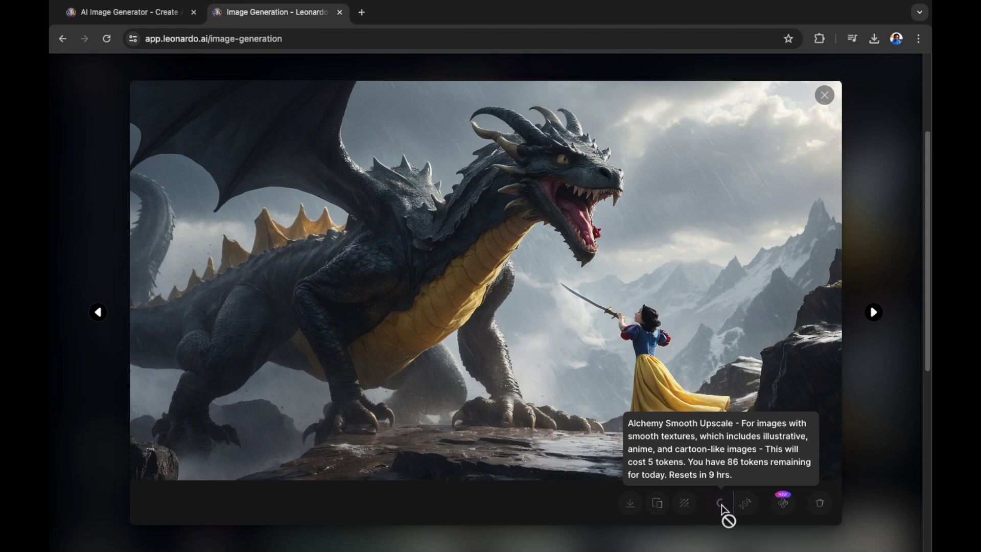
{"action": "left_click", "coordinate": [609, 459]}
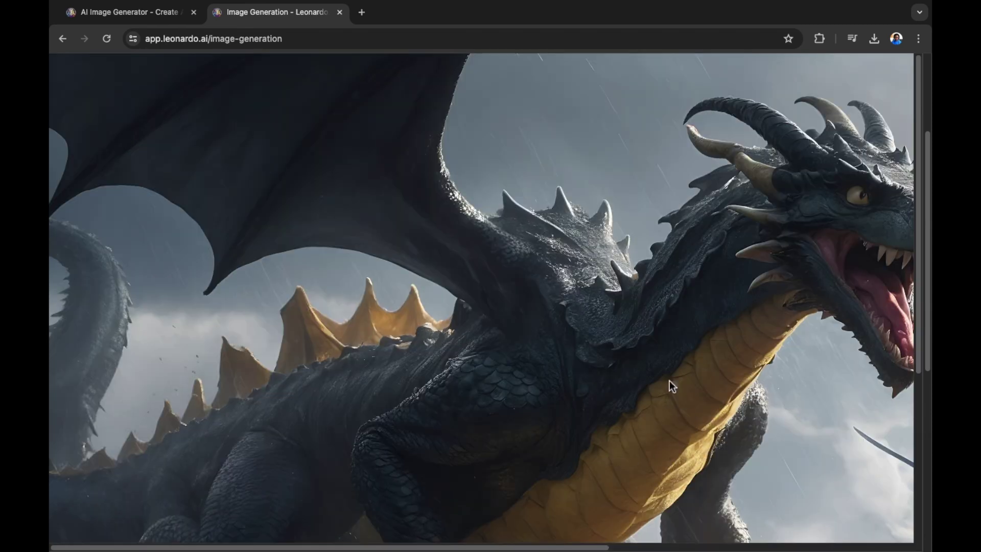
{"action": "scroll", "coordinate": [664, 380], "scroll_direction": "down", "scroll_amount": 4}
{"action": "scroll", "coordinate": [665, 381], "scroll_direction": "right", "scroll_amount": 5}
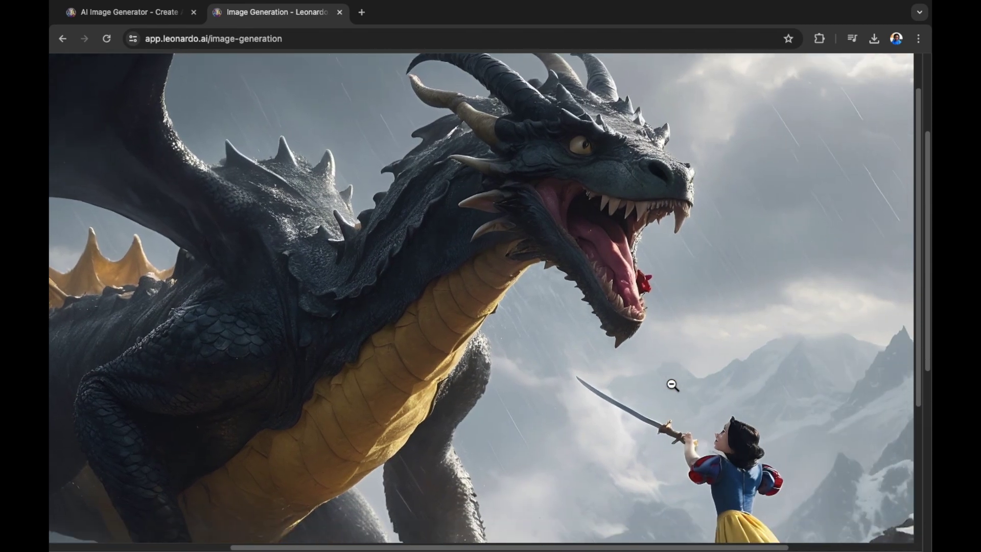
Examine the lower part of the enlarged upscaled image, return to the fitted view, and close the preview
{"action": "scroll", "coordinate": [672, 384], "scroll_direction": "left", "scroll_amount": 2}
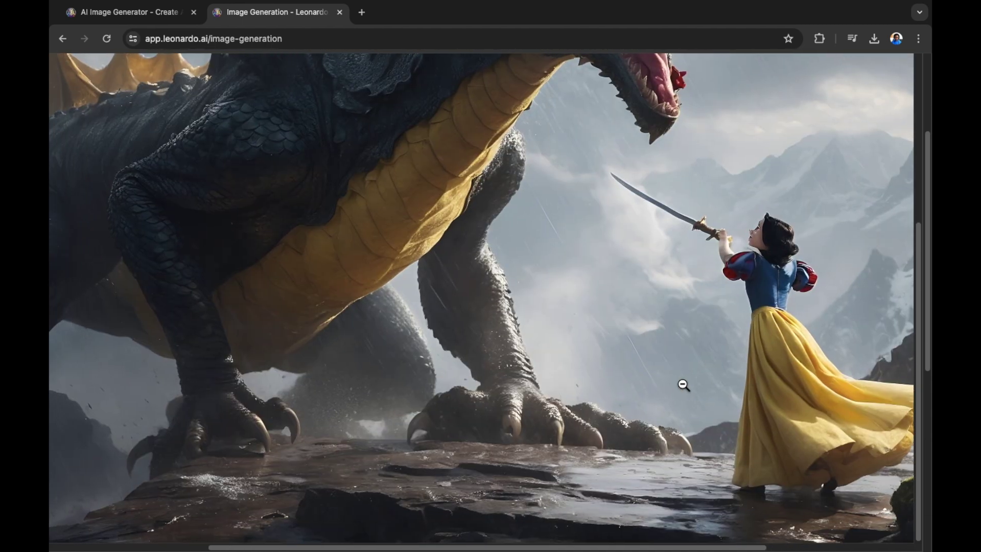
{"action": "left_click", "coordinate": [644, 433]}
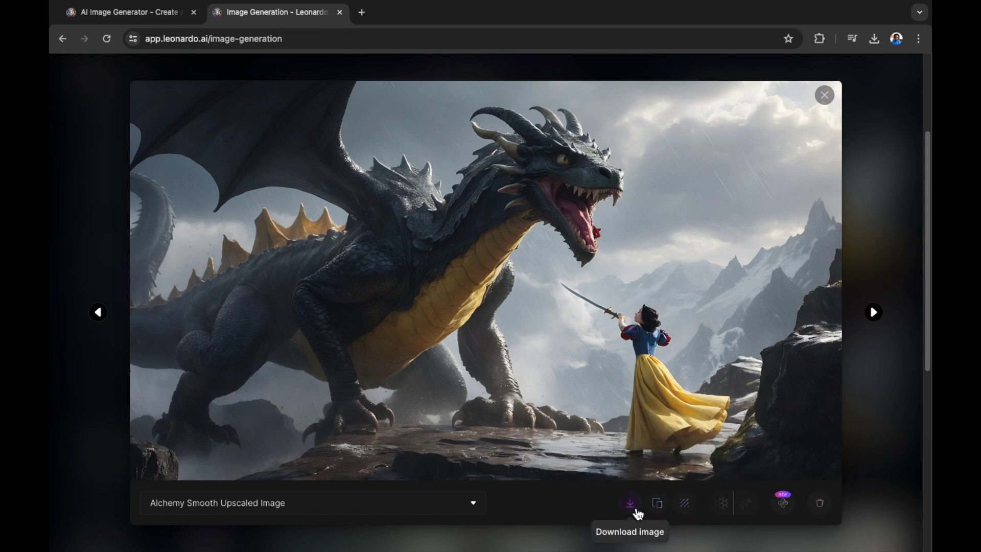
{"action": "key", "text": "Escape"}
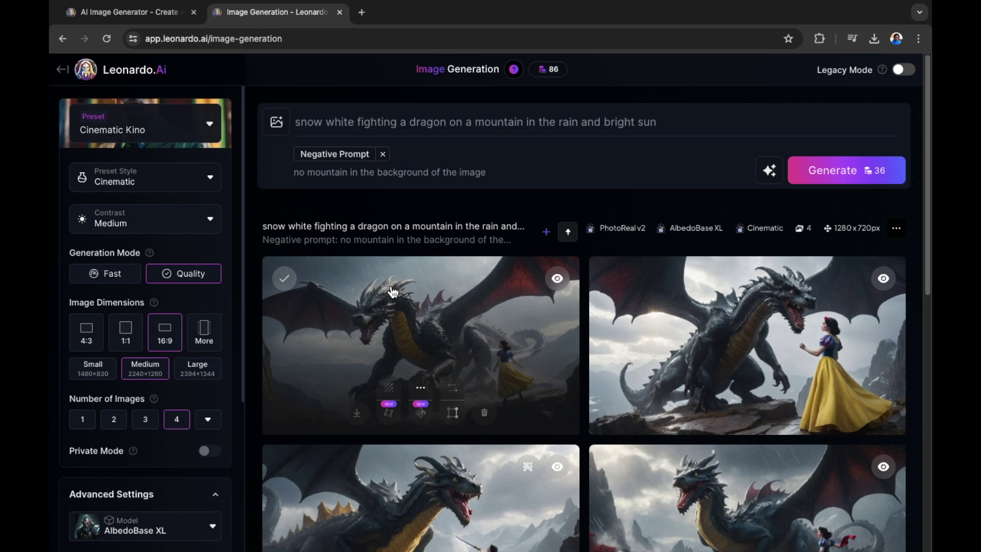
Open the Batman image in the home page's Community Creations, copy its prompt, and review its generation details
{"action": "key", "text": "alt+Left"}
{"action": "scroll", "coordinate": [291, 429], "scroll_direction": "down", "scroll_amount": 2}
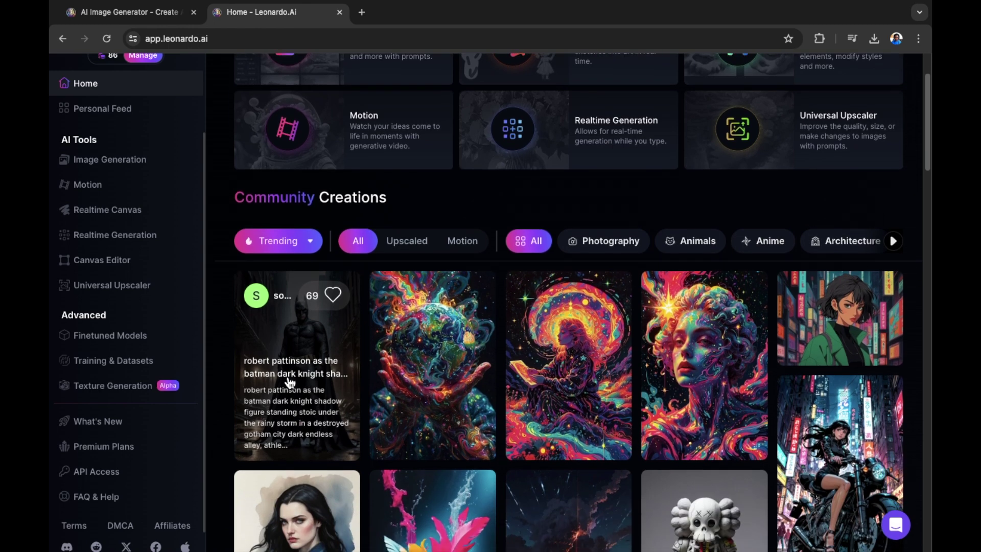
{"action": "left_click", "coordinate": [289, 382]}
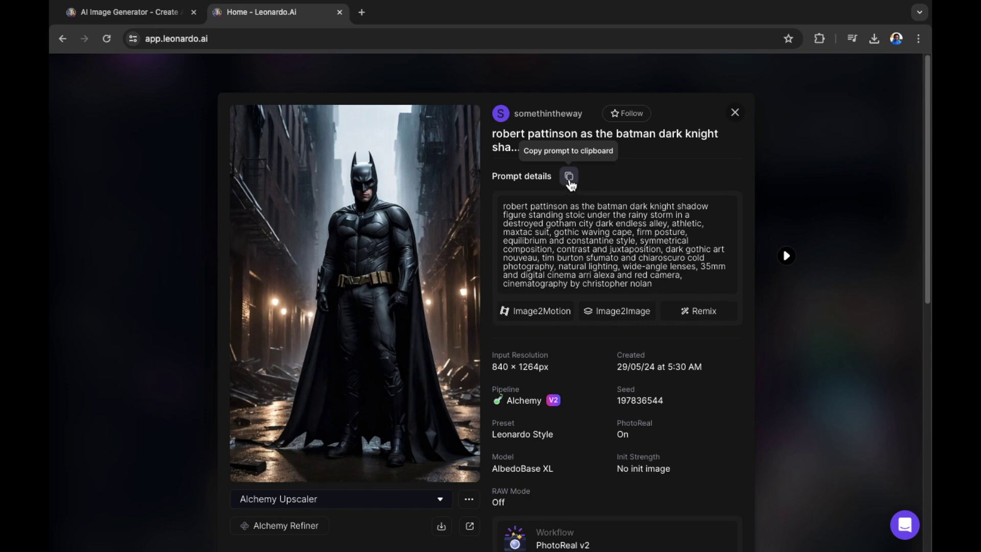
{"action": "scroll", "coordinate": [567, 215], "scroll_direction": "down", "scroll_amount": 1}
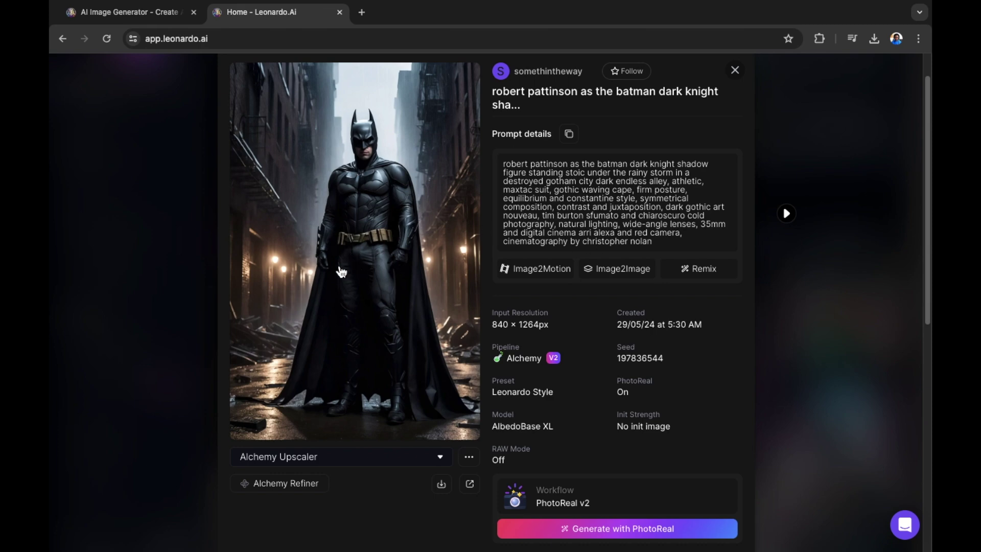
{"action": "scroll", "coordinate": [341, 272], "scroll_direction": "down", "scroll_amount": 1}
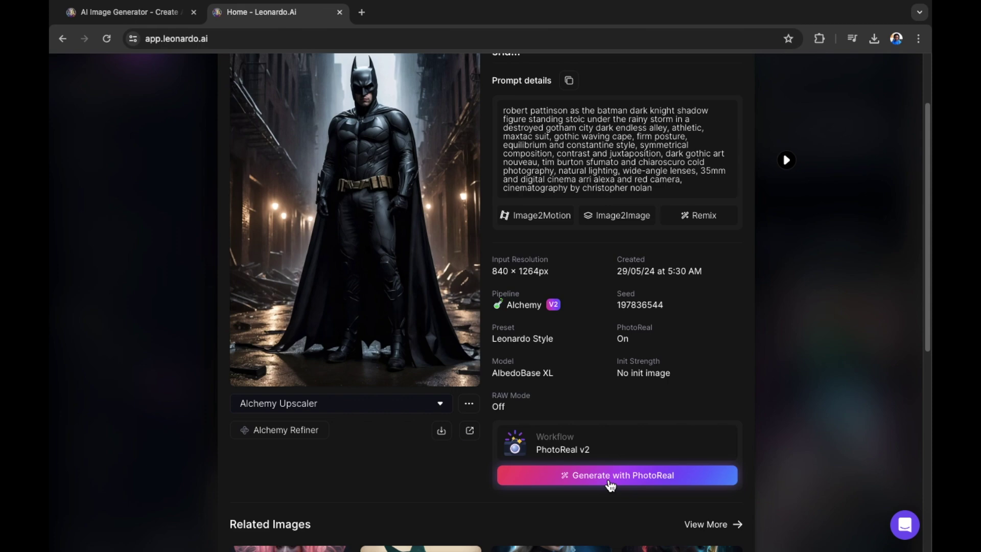
Start a PhotoReal generation from the Batman image's details and insert the copied prompt as the new prompt
{"action": "left_click", "coordinate": [610, 483]}
{"action": "left_click", "coordinate": [560, 447]}
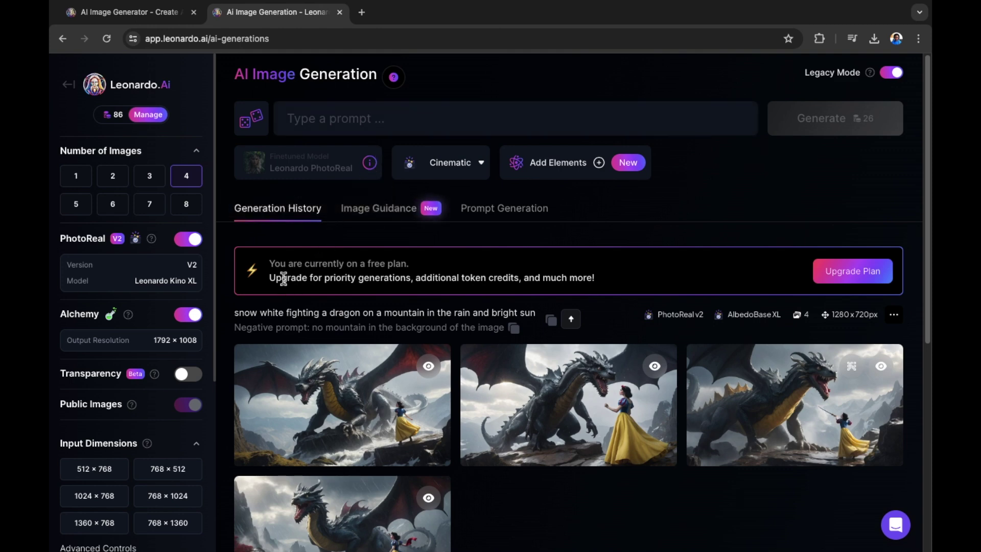
{"action": "left_click", "coordinate": [340, 118]}
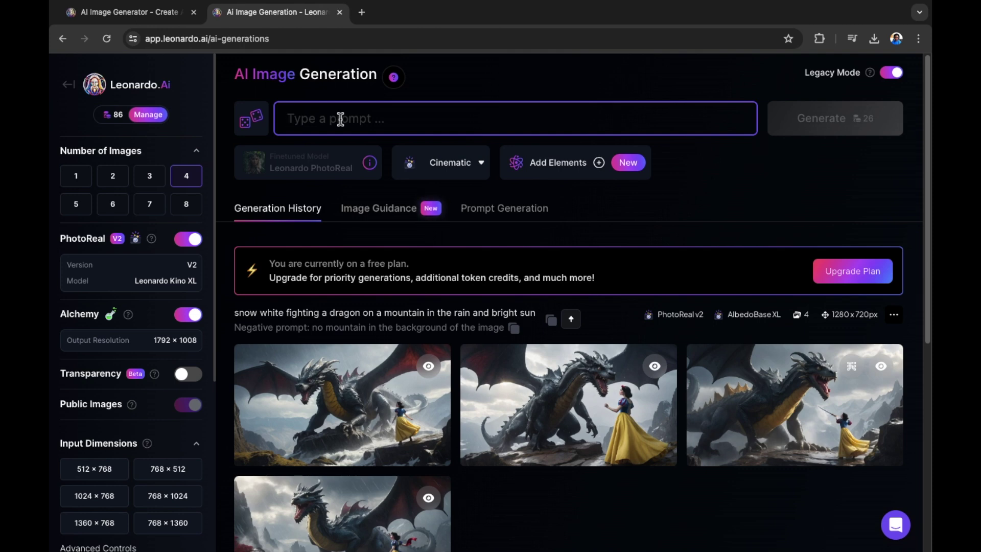
{"action": "type", "text": "robert pattinson as the batman dark knight shadow figure standing stoic under the rainy storm in a destroyed gotham city dark endless alley, athletic, maxtac suit, gothic waving cape, firm posture, equilibrium and constantine style, symmetrical composition, contrast and juxtaposition, dark gothic art nouveau, tim burton sfumato and chiaroscuro cold photography, natural lighting, wide-angle lenses, 35mm and digital cinema arri alexa and red camera, cinematography by christopher nolan"}
Replace "robert pattinson" at the start of the prompt with "Justin Beiber"
{"action": "left_click_drag", "start_coordinate": [383, 118], "coordinate": [293, 118]}
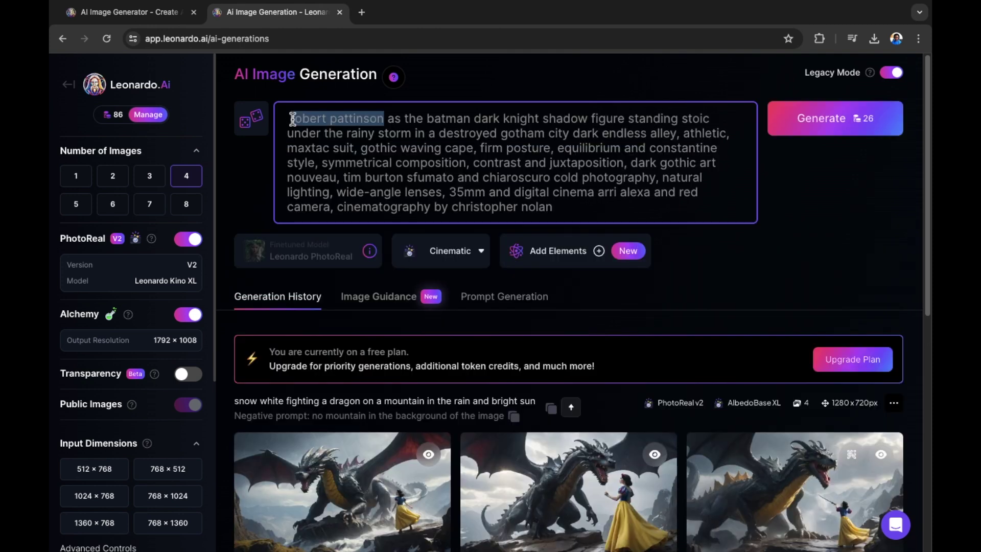
{"action": "key", "text": "BackSpace"}
{"action": "type", "text": "Ju"}
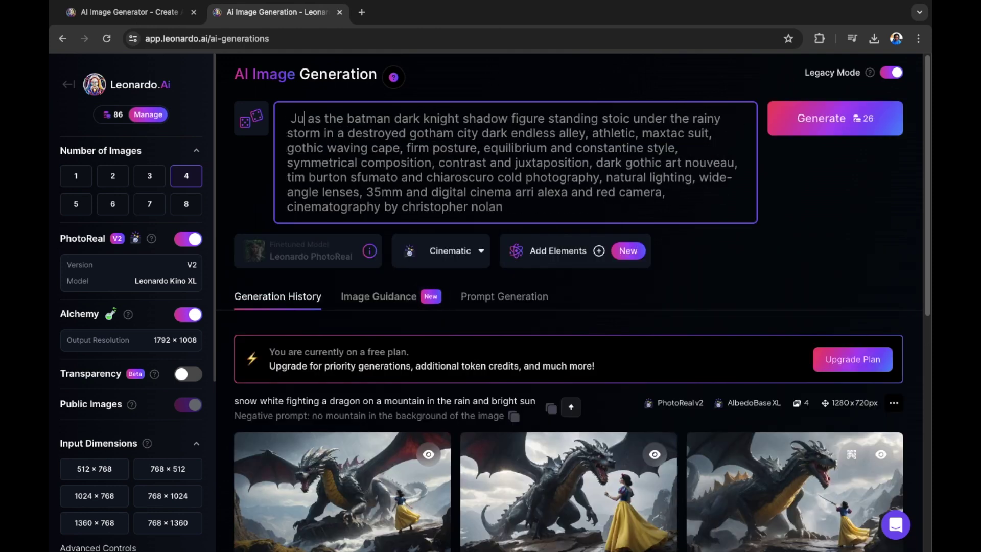
{"action": "type", "text": "stin Be"}
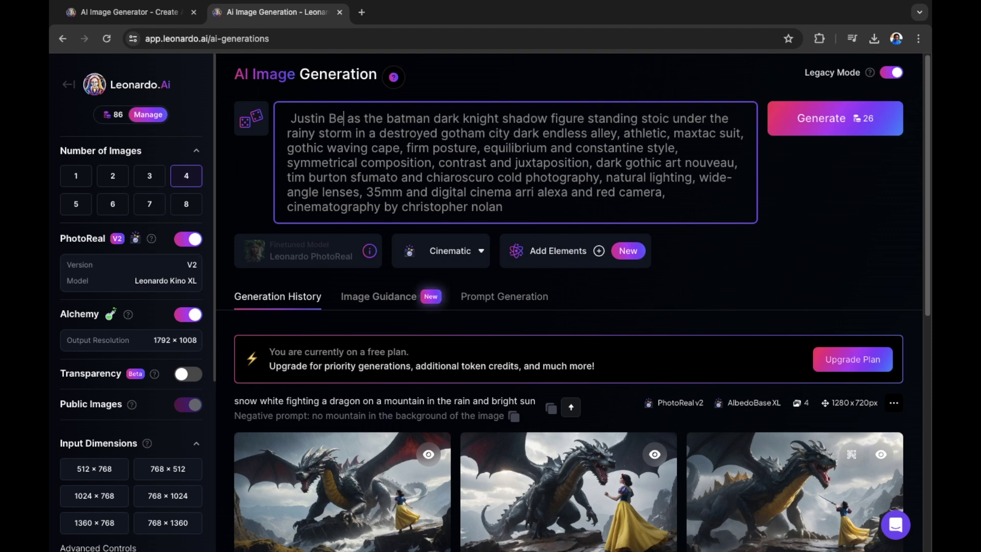
{"action": "type", "text": "iber"}
Replace "batman dark knight" in the prompt with "Naruto"
{"action": "double_click", "coordinate": [437, 119]}
{"action": "key", "text": "BackSpace"}
{"action": "type", "text": "Naruto"}
{"action": "key", "text": "Delete"}
{"action": "key", "text": "Delete"}
{"action": "key", "text": "Delete"}
{"action": "key", "text": "Delete"}
{"action": "key", "text": "Delete"}
{"action": "key", "text": "Delete"}
{"action": "key", "text": "Delete"}
{"action": "key", "text": "Delete"}
{"action": "key", "text": "Delete"}
{"action": "key", "text": "Delete"}
{"action": "key", "text": "Delete"}
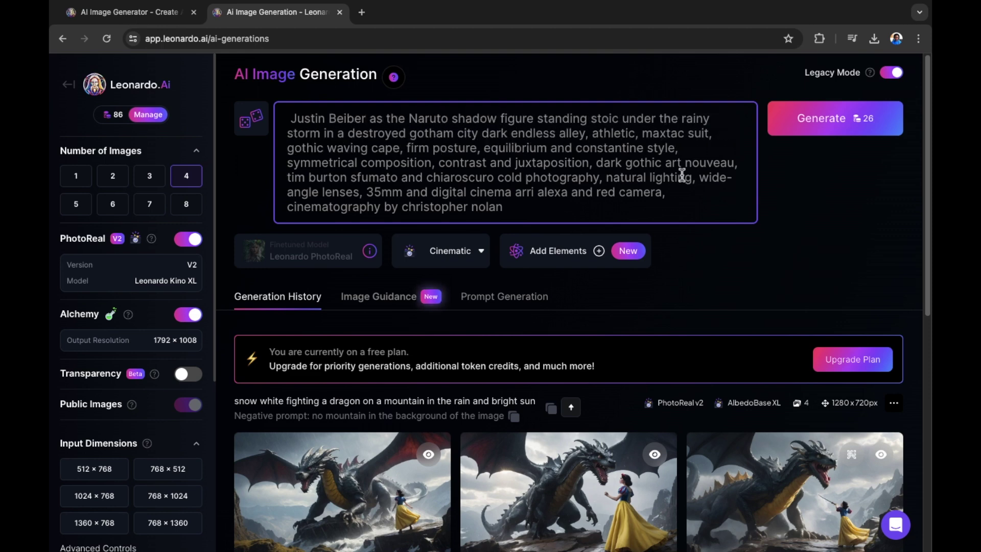
Generate four images from the edited prompt and open the fourth result, the hooded blond figure, in the large preview
{"action": "left_click", "coordinate": [829, 139]}
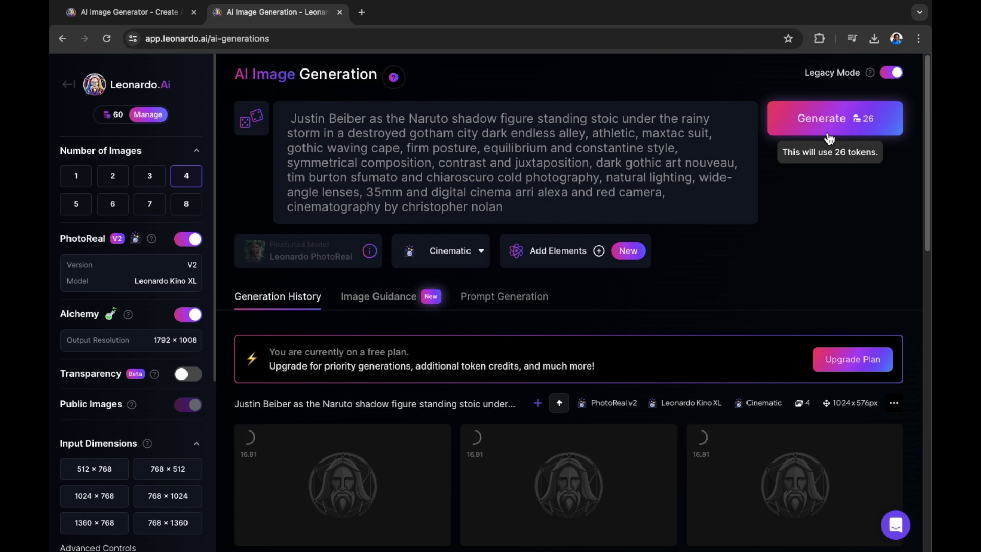
{"action": "scroll", "coordinate": [490, 479], "scroll_direction": "down", "scroll_amount": 3}
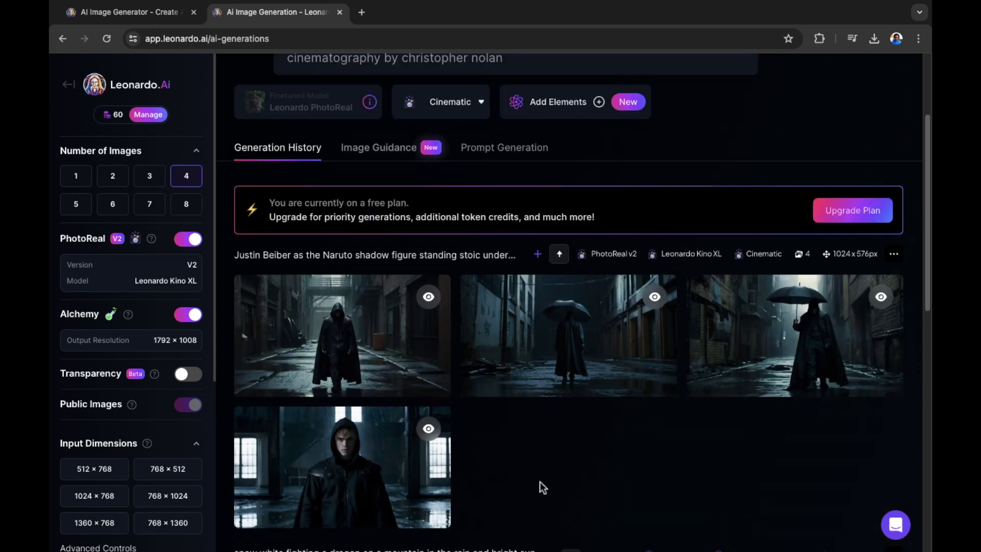
{"action": "mouse_move", "coordinate": [378, 470]}
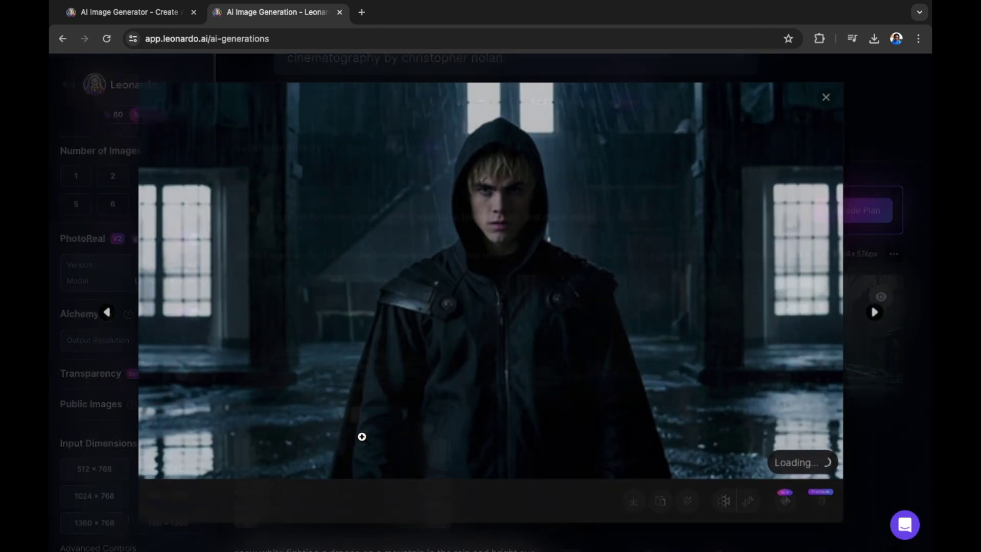
{"action": "left_click", "coordinate": [362, 438]}
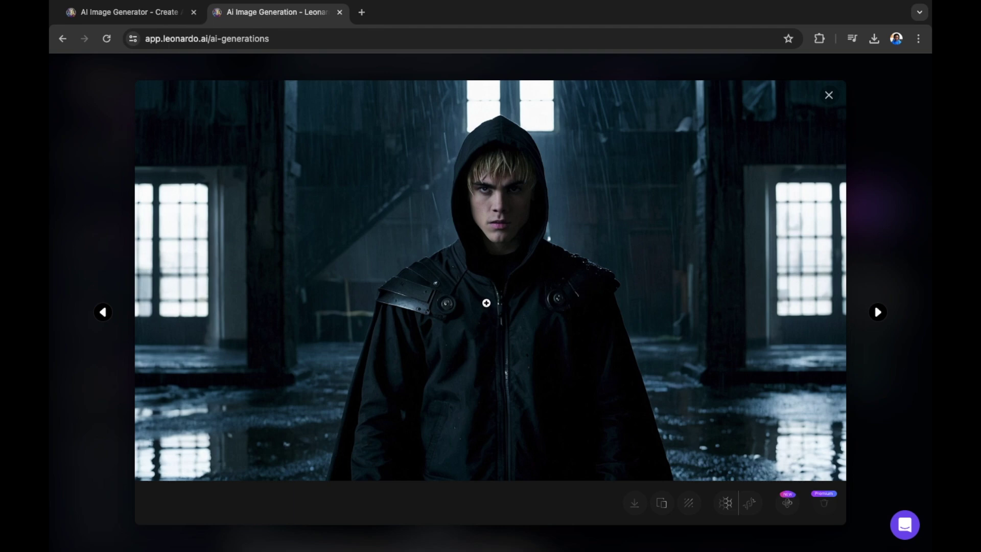
Enlarge the hooded figure to examine the face and clothing, return to the fitted view, and close the preview
{"action": "left_click", "coordinate": [500, 220]}
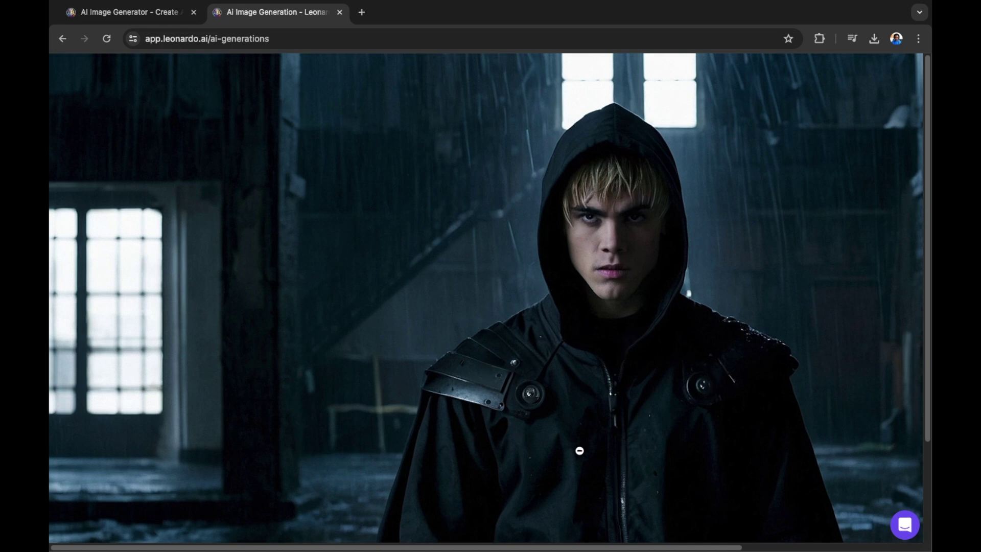
{"action": "left_click", "coordinate": [562, 400]}
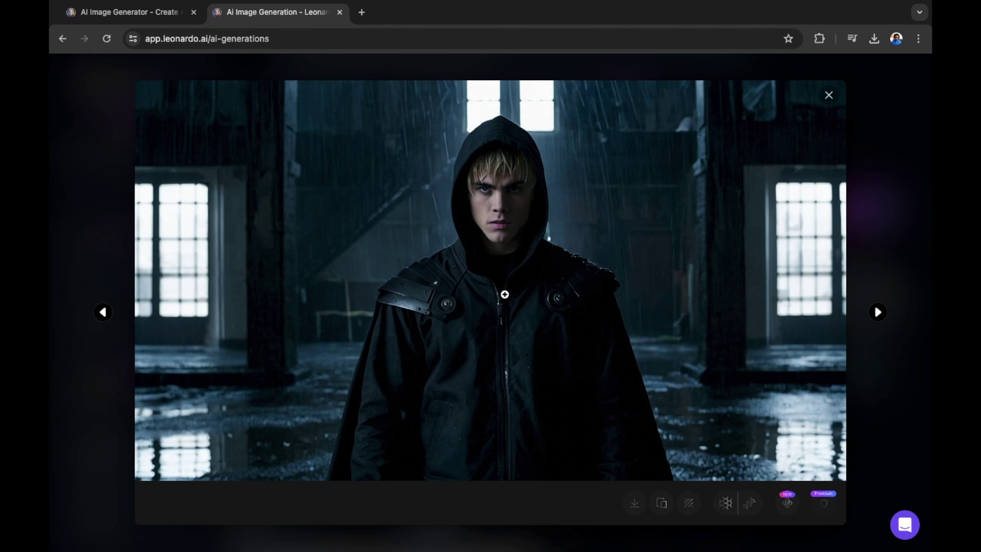
{"action": "key", "text": "Escape"}
{"action": "scroll", "coordinate": [657, 328], "scroll_direction": "up", "scroll_amount": 3}
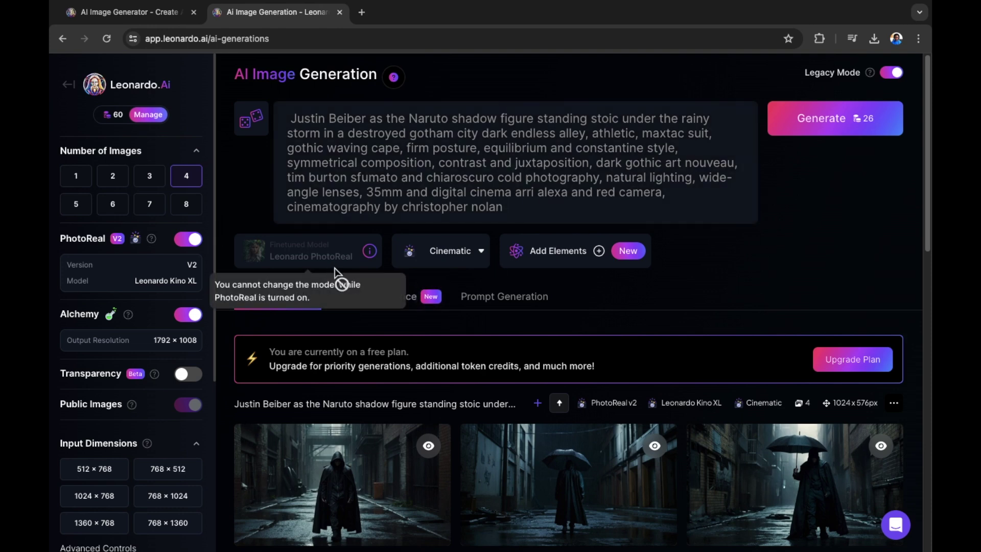
Go to the home page, sort Community Creations by Top, and browse the images for prompt ideas
{"action": "left_click", "coordinate": [72, 85]}
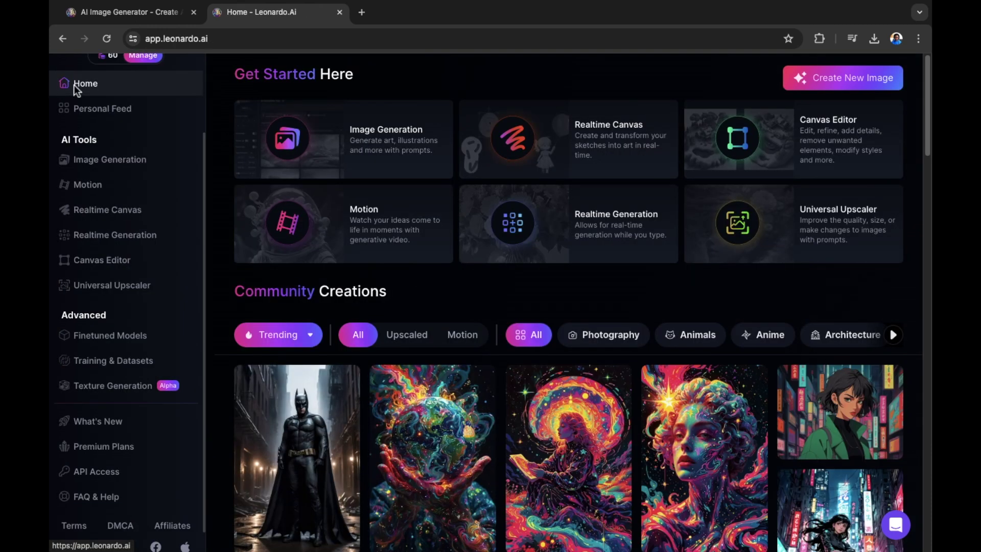
{"action": "scroll", "coordinate": [364, 421], "scroll_direction": "down", "scroll_amount": 3}
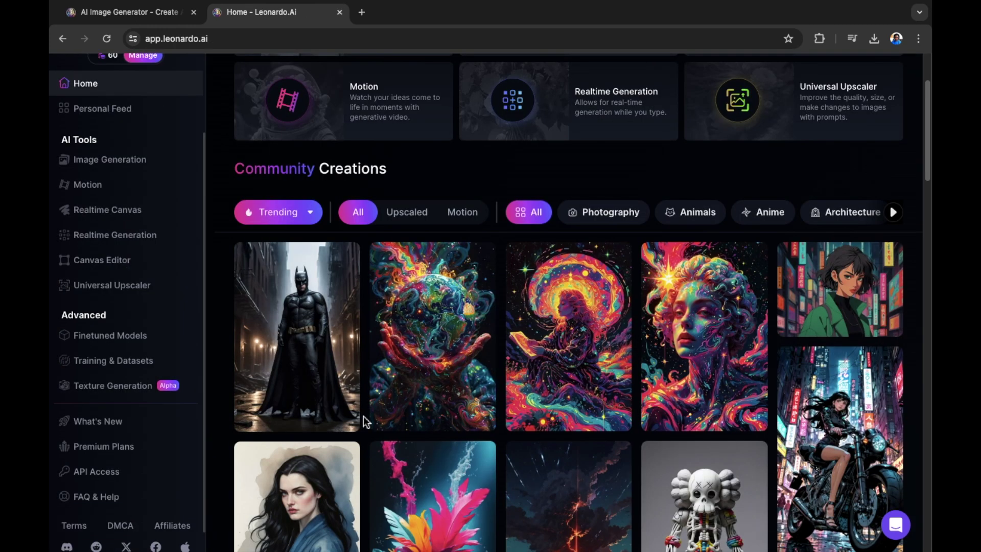
{"action": "left_click", "coordinate": [295, 220]}
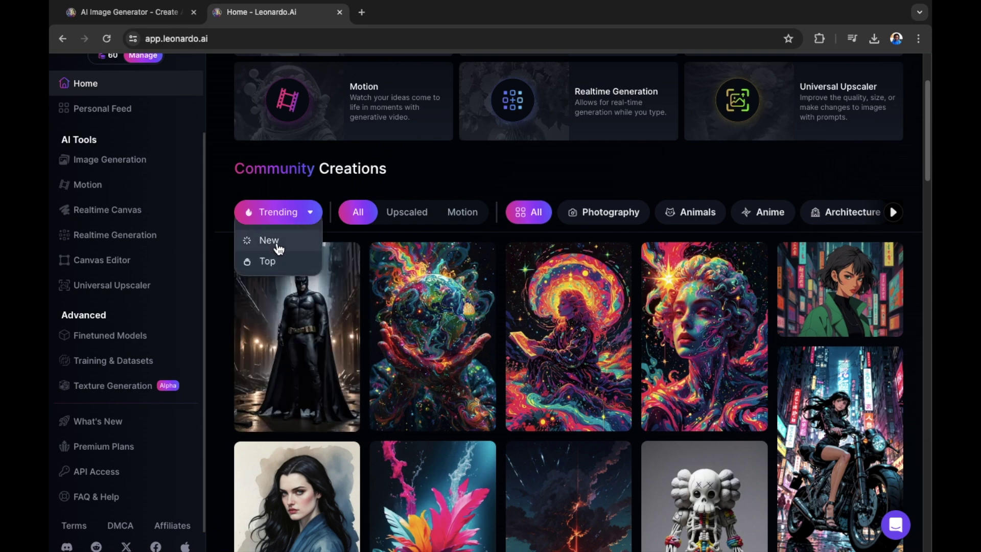
{"action": "left_click", "coordinate": [274, 261]}
{"action": "scroll", "coordinate": [440, 360], "scroll_direction": "down", "scroll_amount": 4}
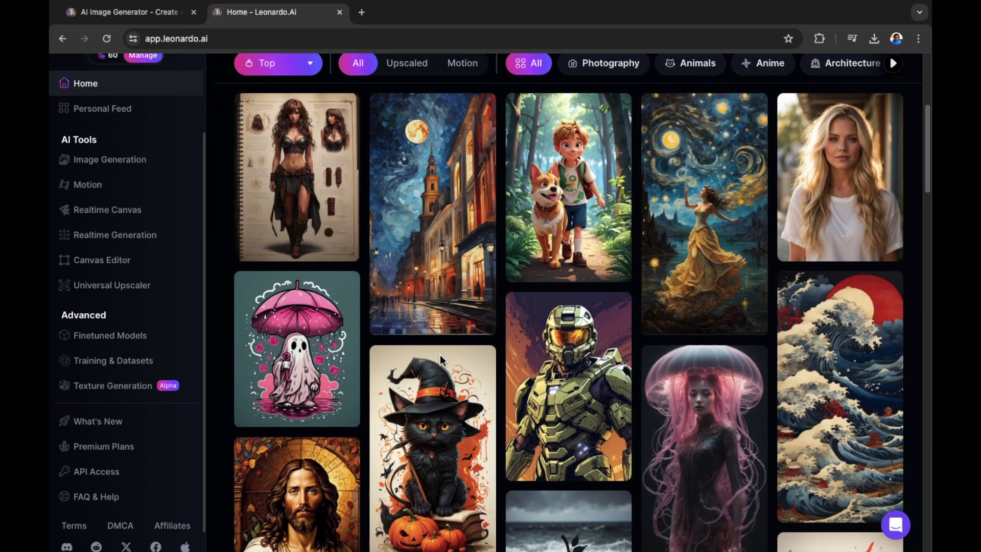
{"action": "scroll", "coordinate": [440, 360], "scroll_direction": "down", "scroll_amount": 5}
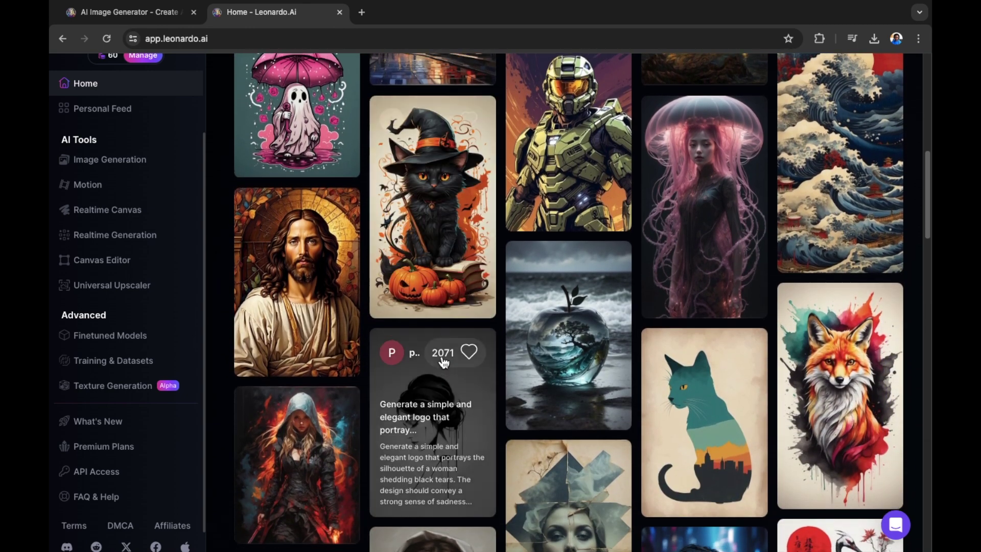
{"action": "scroll", "coordinate": [443, 362], "scroll_direction": "down", "scroll_amount": 3}
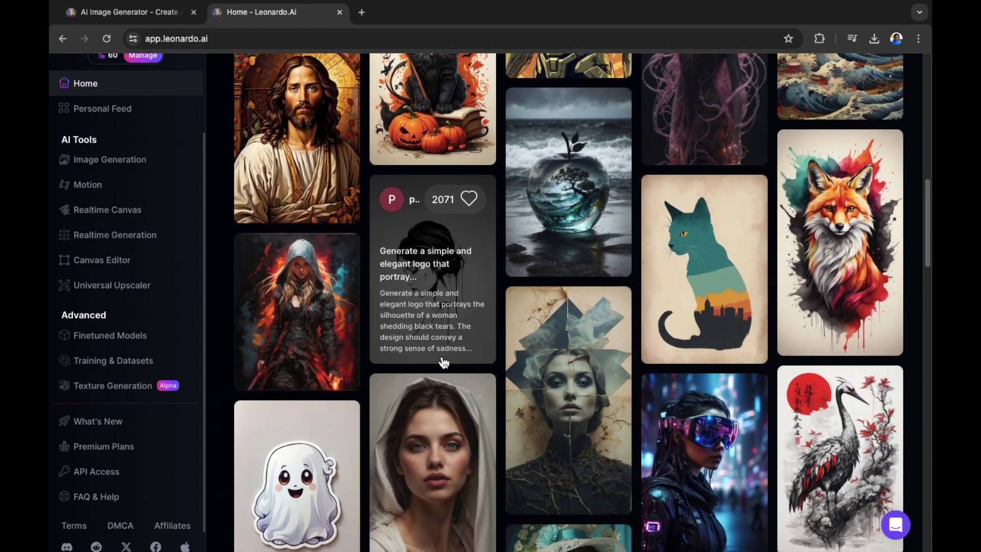
{"action": "scroll", "coordinate": [443, 362], "scroll_direction": "down", "scroll_amount": 2}
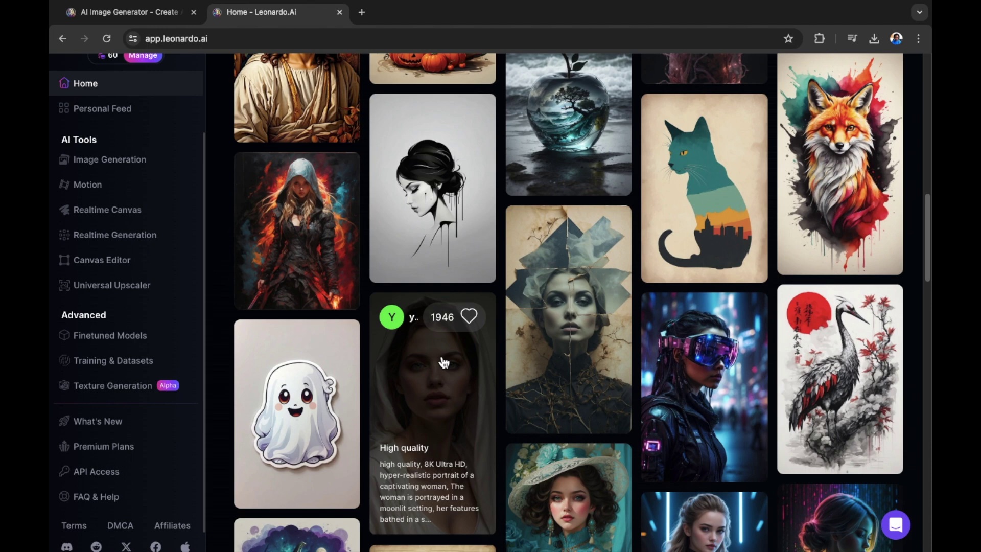
{"action": "scroll", "coordinate": [443, 361], "scroll_direction": "down", "scroll_amount": 1}
{"action": "key", "text": "Home"}
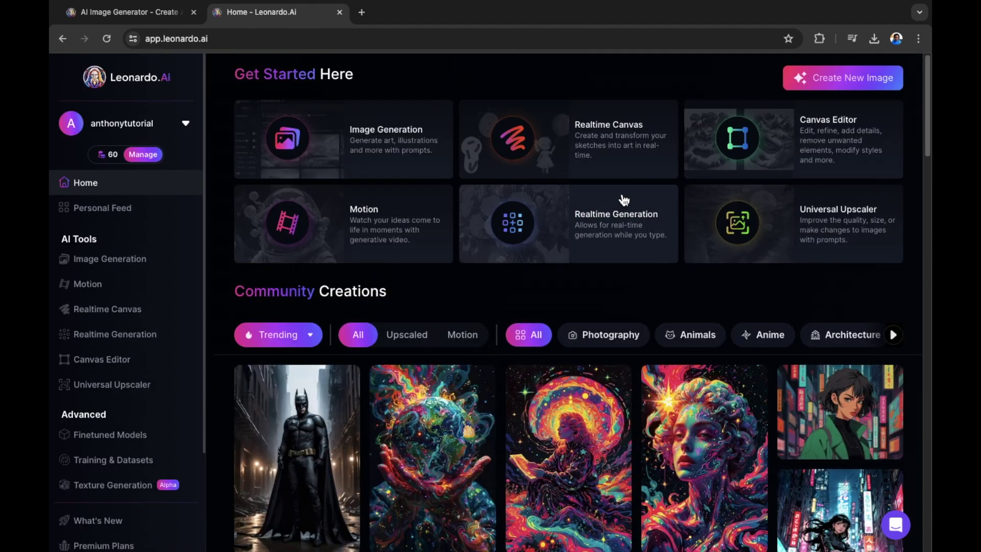
Open Image Generation, insert the original "robert pattinson as the batman dark knight" prompt, and generate four images
{"action": "left_click", "coordinate": [391, 156]}
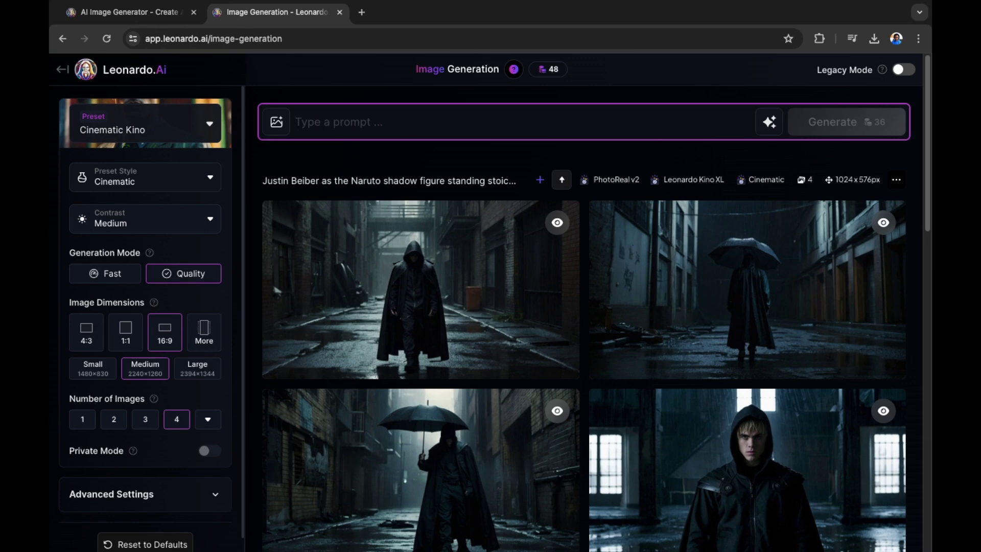
{"action": "type", "text": "robert pattinson as the batman dark knight shadow figure standing stoic under the rainy storm in a destroyed gotham city dark endless alley, athletic, maxtac suit, gothic waving cape, firm posture, equilibrium and constantine style, symmetrical composition, contrast and juxtaposition, dark gothic art nouveau, tim burton sfumato and chiaroscuro cold photography, natural lighting, wide-angle lenses, 35mm and digital cinema arri alexa and red camera, cinematography by christopher nolan"}
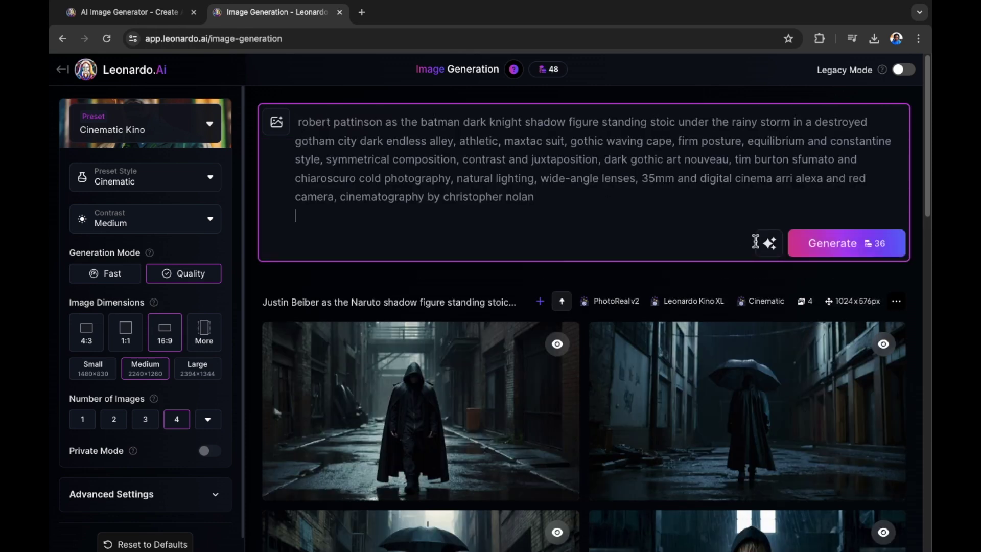
{"action": "left_click", "coordinate": [827, 250]}
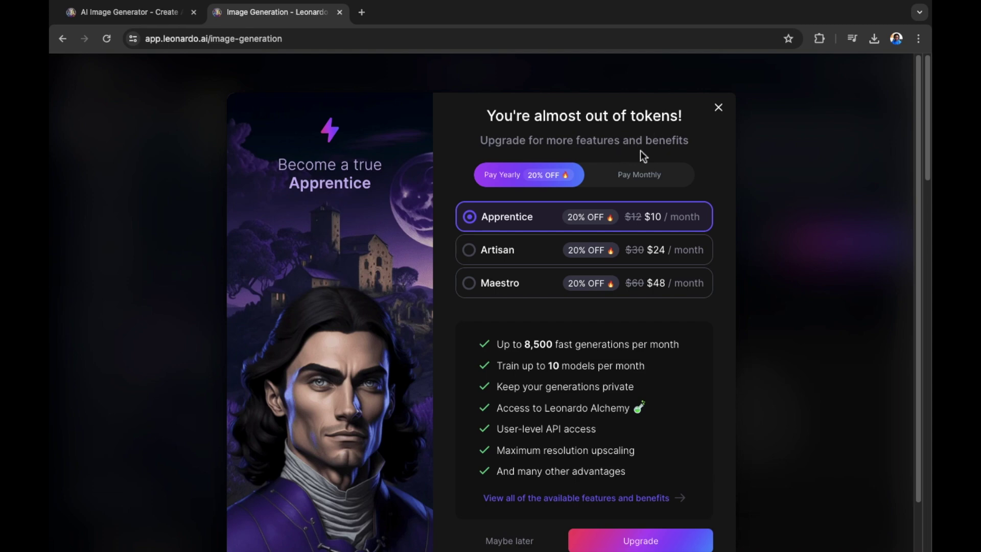
Look over the paid plan offer, decline it, and open the first Batman result in the large preview
{"action": "scroll", "coordinate": [718, 228], "scroll_direction": "down", "scroll_amount": 1}
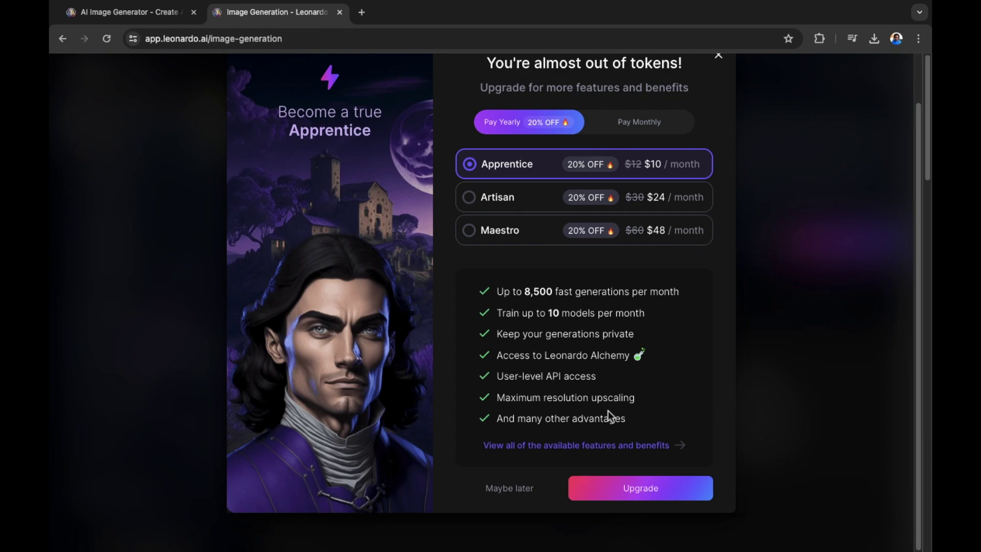
{"action": "left_click", "coordinate": [519, 491]}
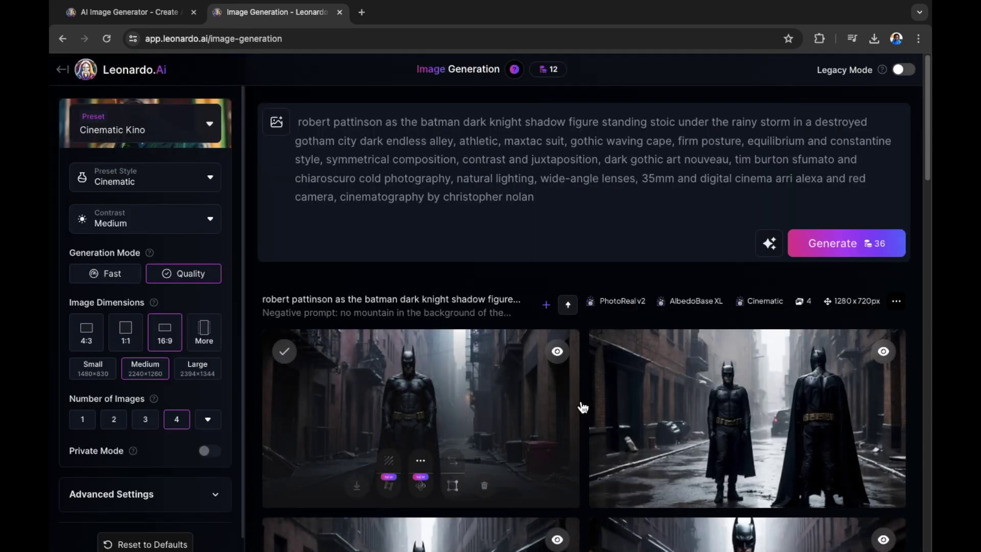
{"action": "scroll", "coordinate": [659, 440], "scroll_direction": "down", "scroll_amount": 4}
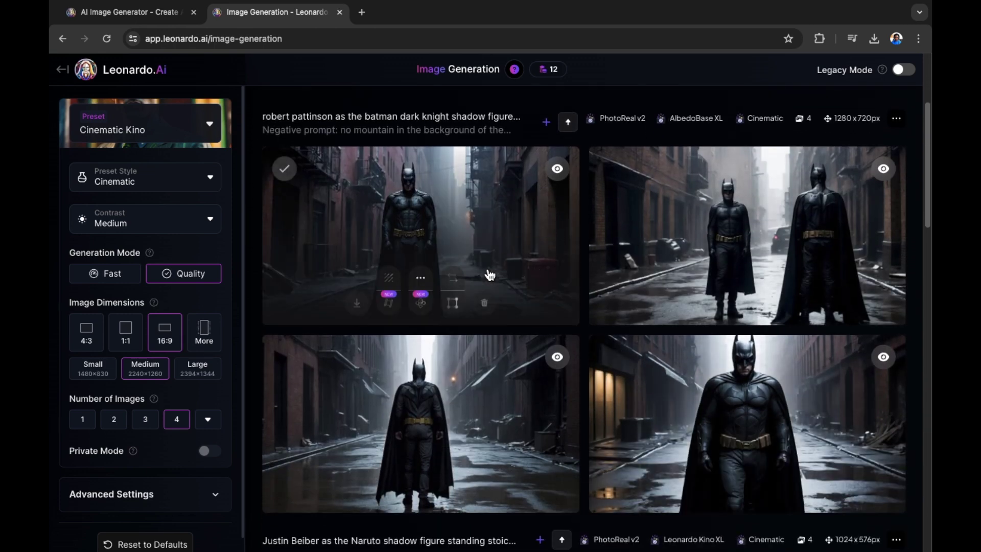
{"action": "left_click", "coordinate": [477, 240]}
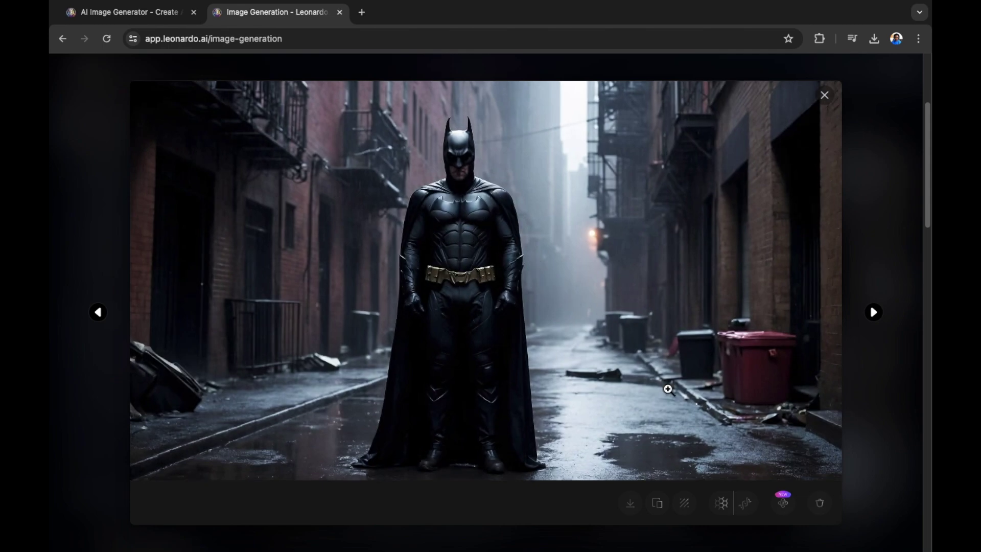
Remove the background from the opened Batman image and switch to the other version of the image
{"action": "left_click", "coordinate": [688, 506]}
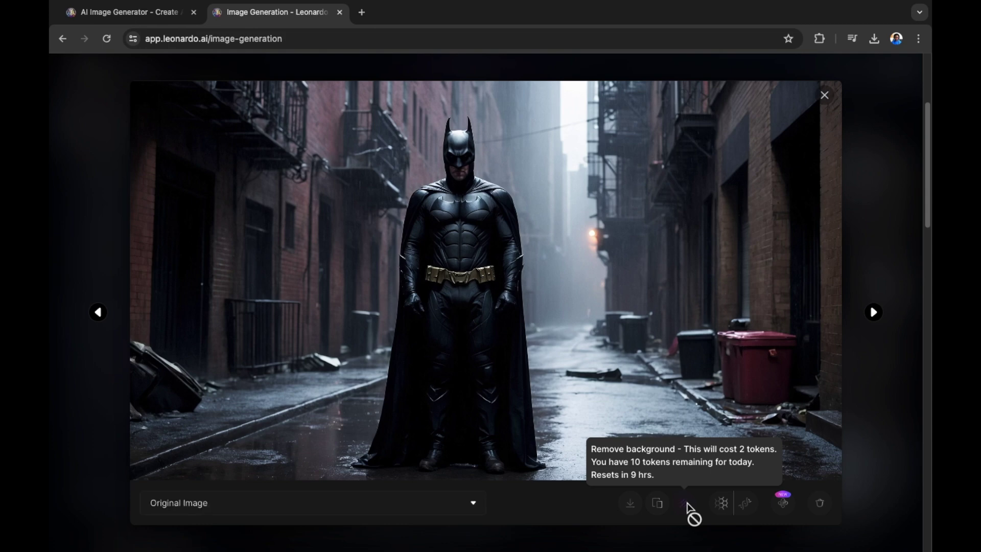
{"action": "left_click", "coordinate": [470, 505]}
{"action": "left_click", "coordinate": [397, 483]}
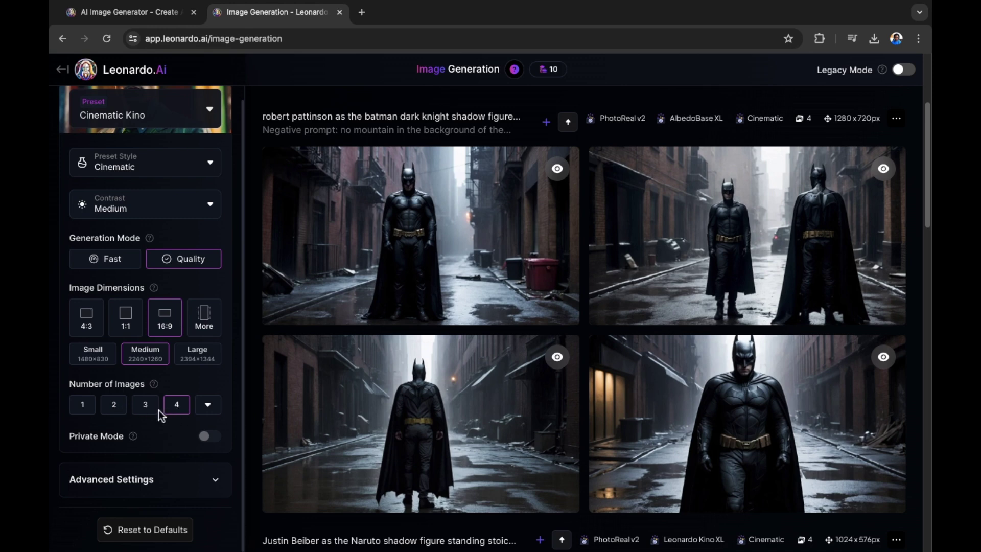
Set the number of images per generation to 1
{"action": "left_click", "coordinate": [94, 412]}
{"action": "scroll", "coordinate": [585, 423], "scroll_direction": "up", "scroll_amount": 4}
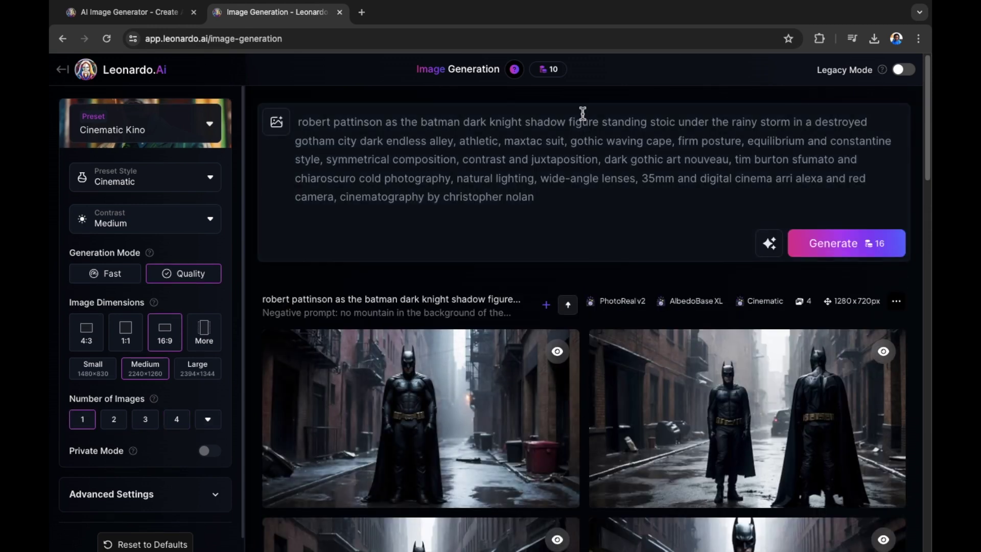